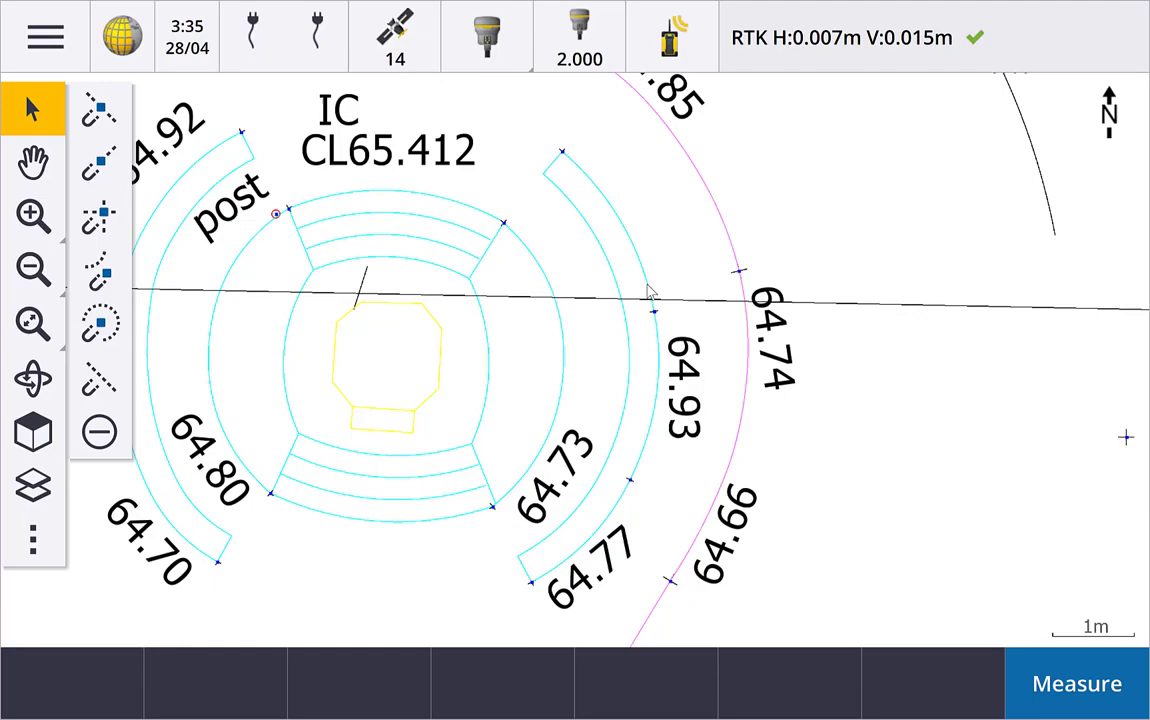
Offset the short cyan arc 0.5 m to the right and store it as Pline0003.
click(648, 289)
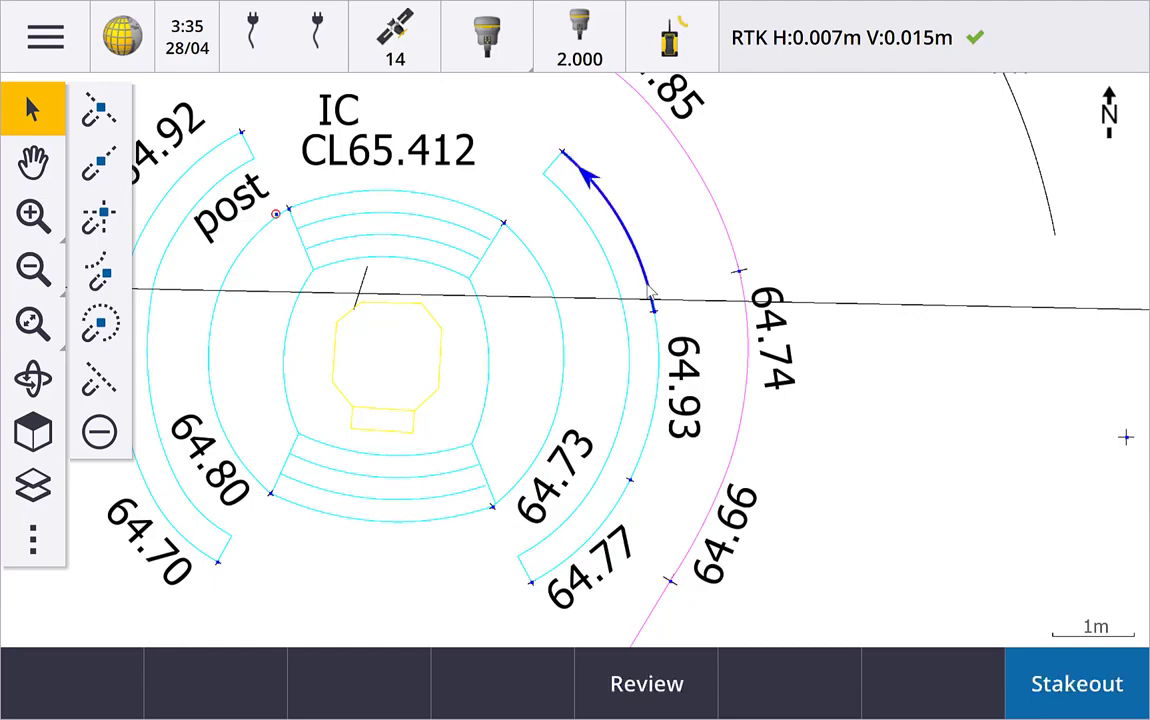
right_click(948, 258)
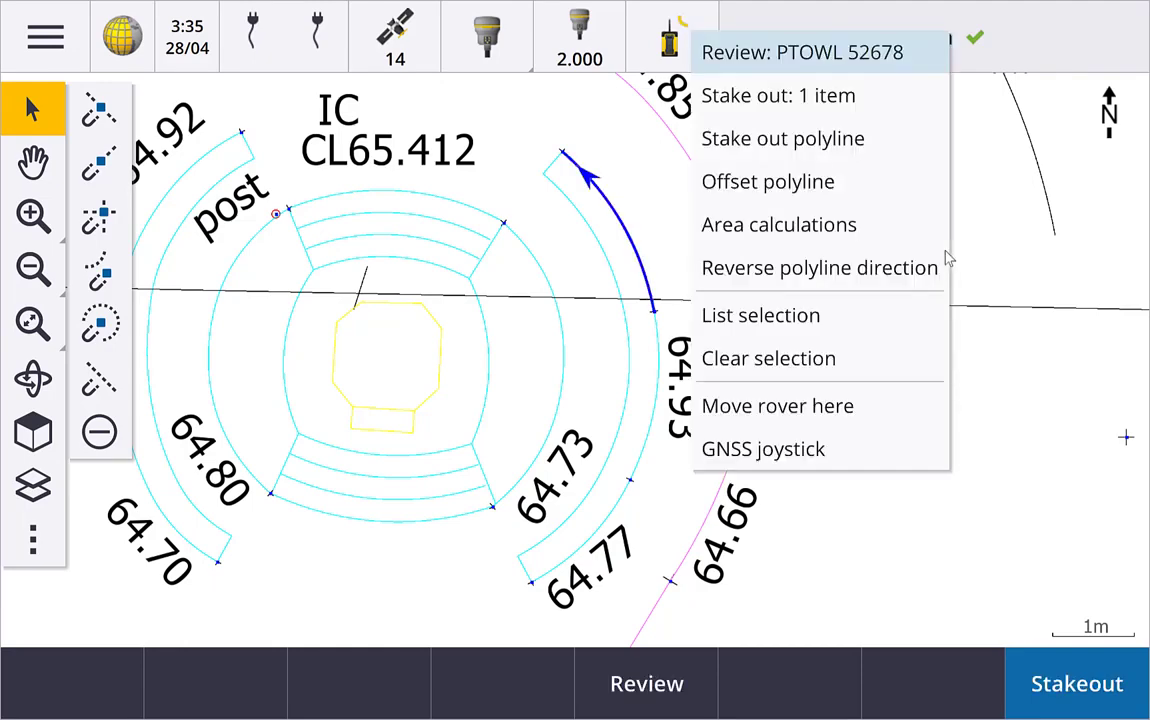
click(795, 184)
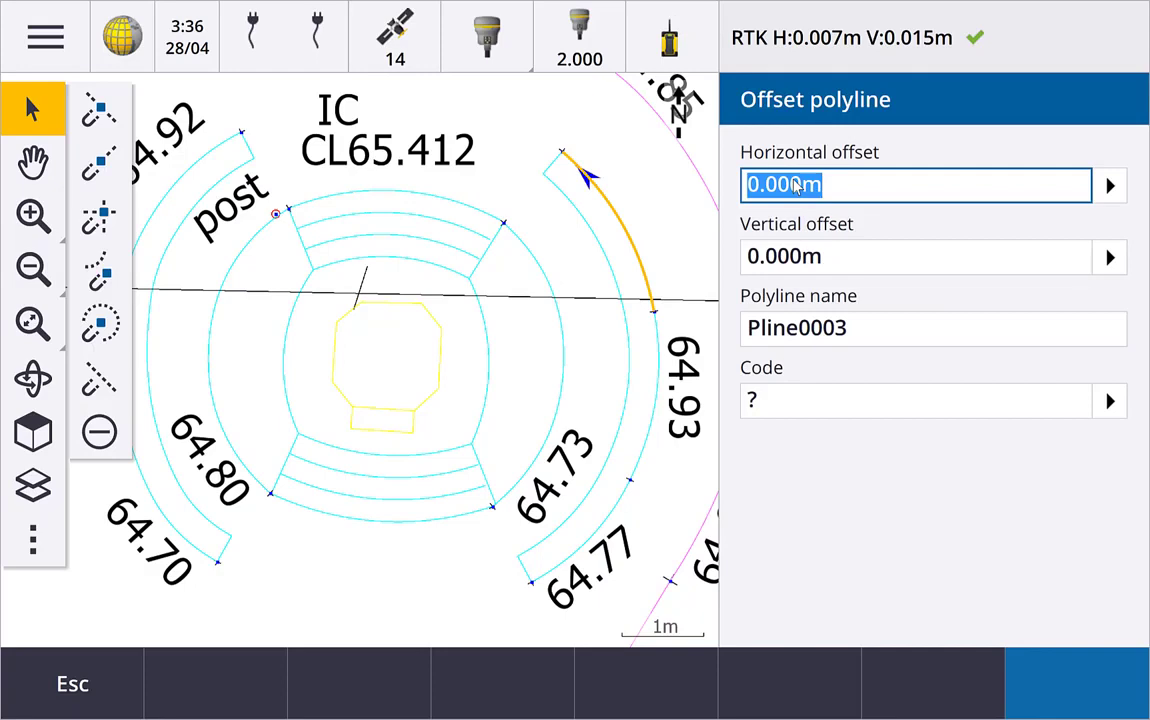
text(.5)
key(Return)
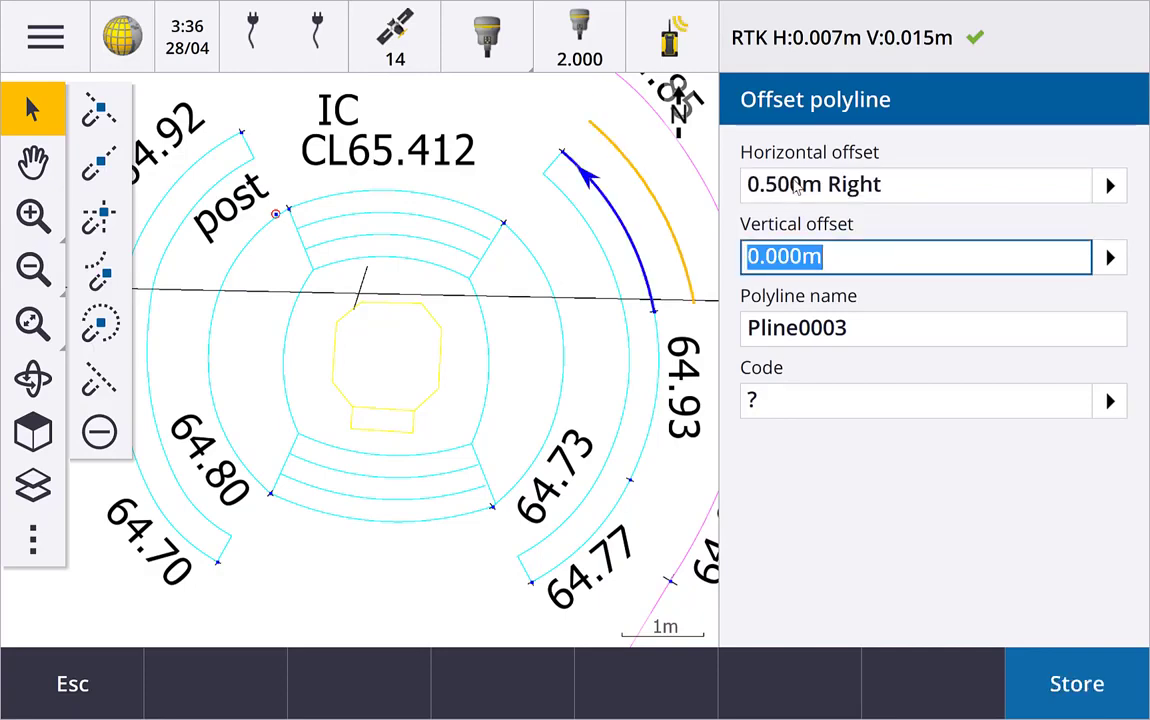
key(Return)
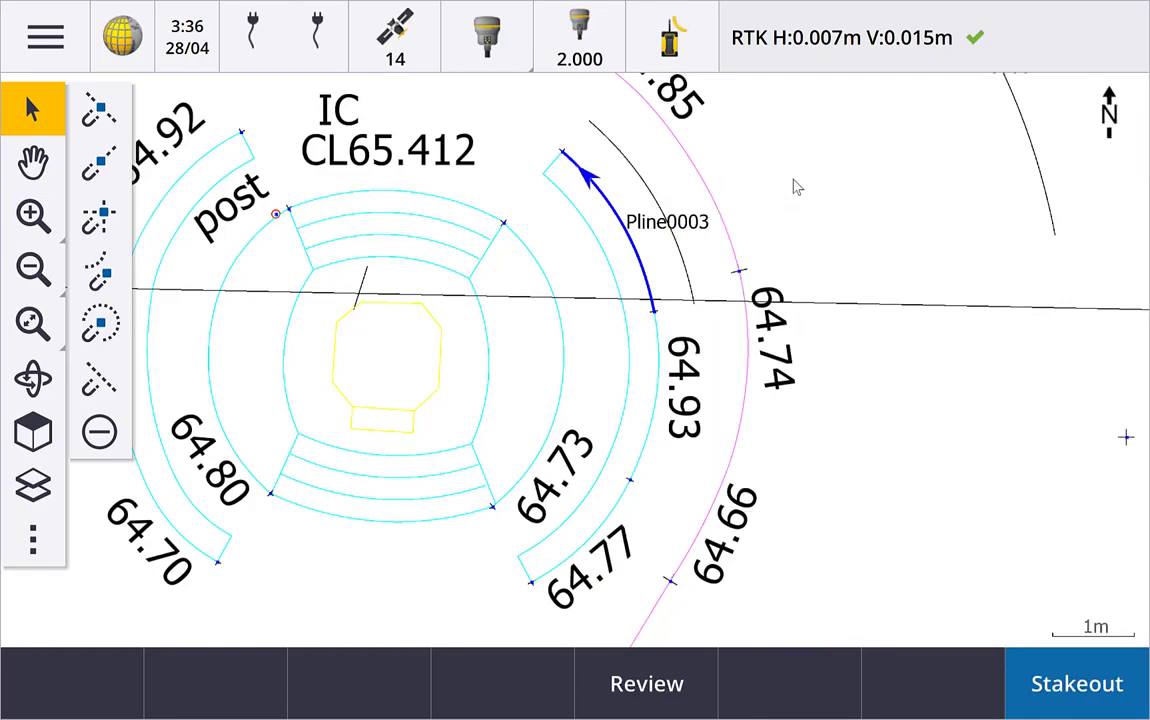
Clear the offset selection and snap a point at the inner cyan arc's midpoint.
click(797, 187)
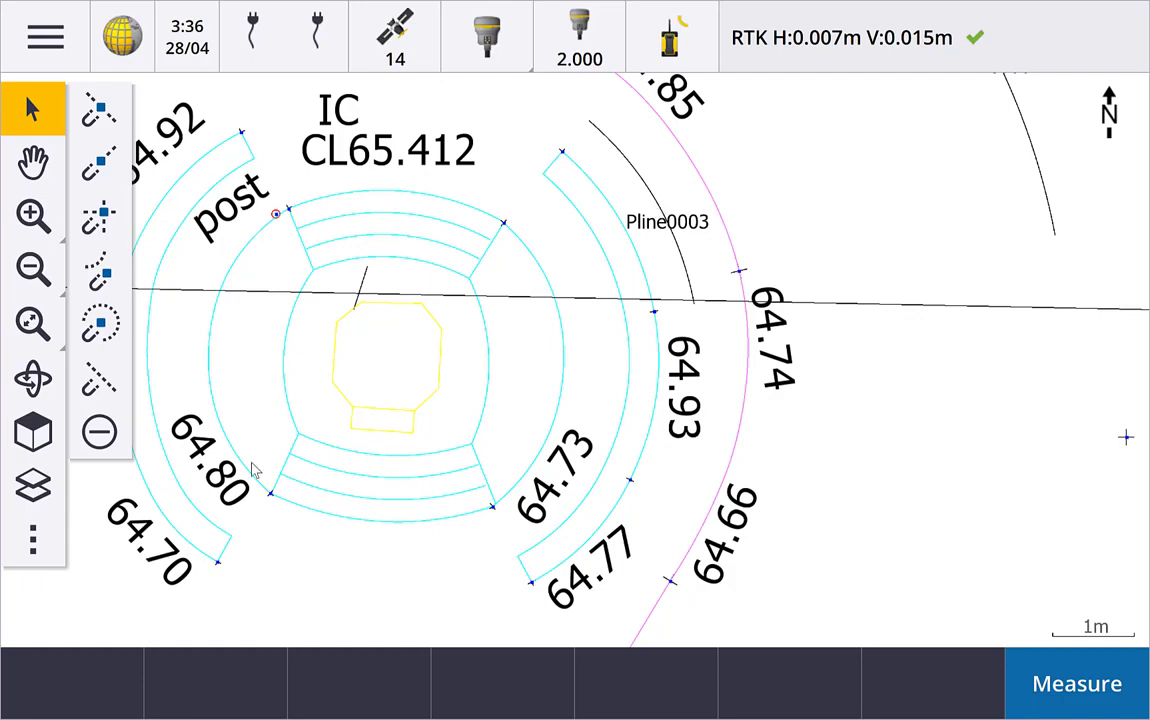
click(38, 541)
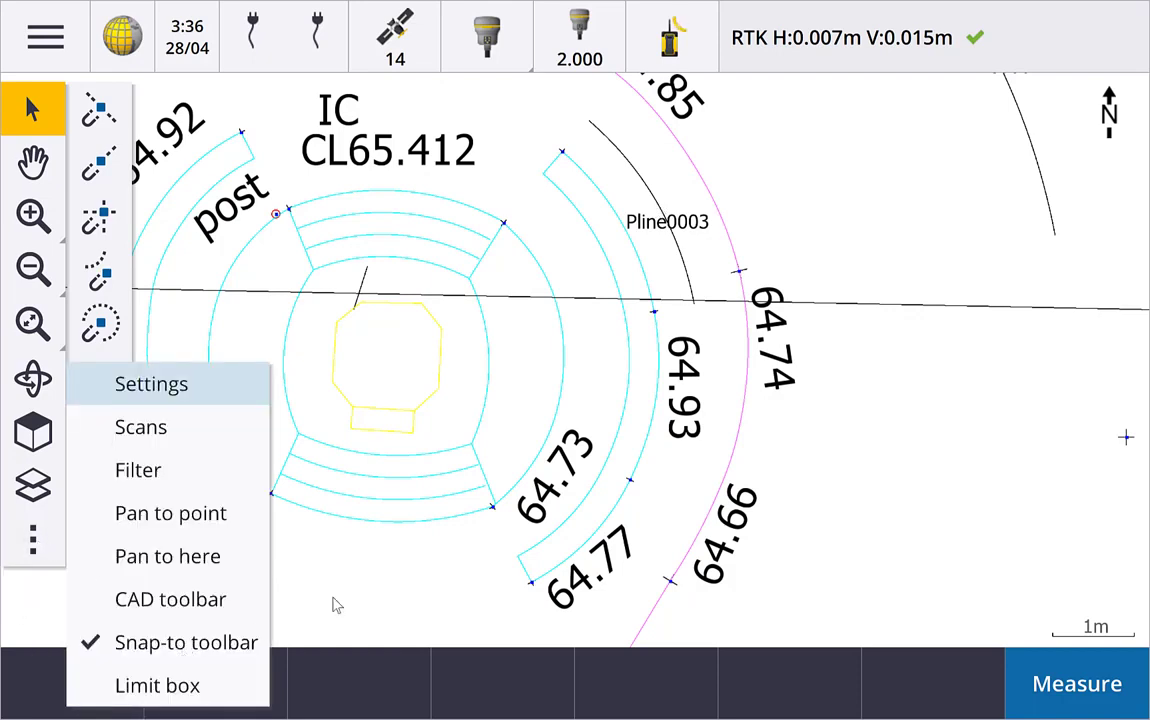
click(300, 548)
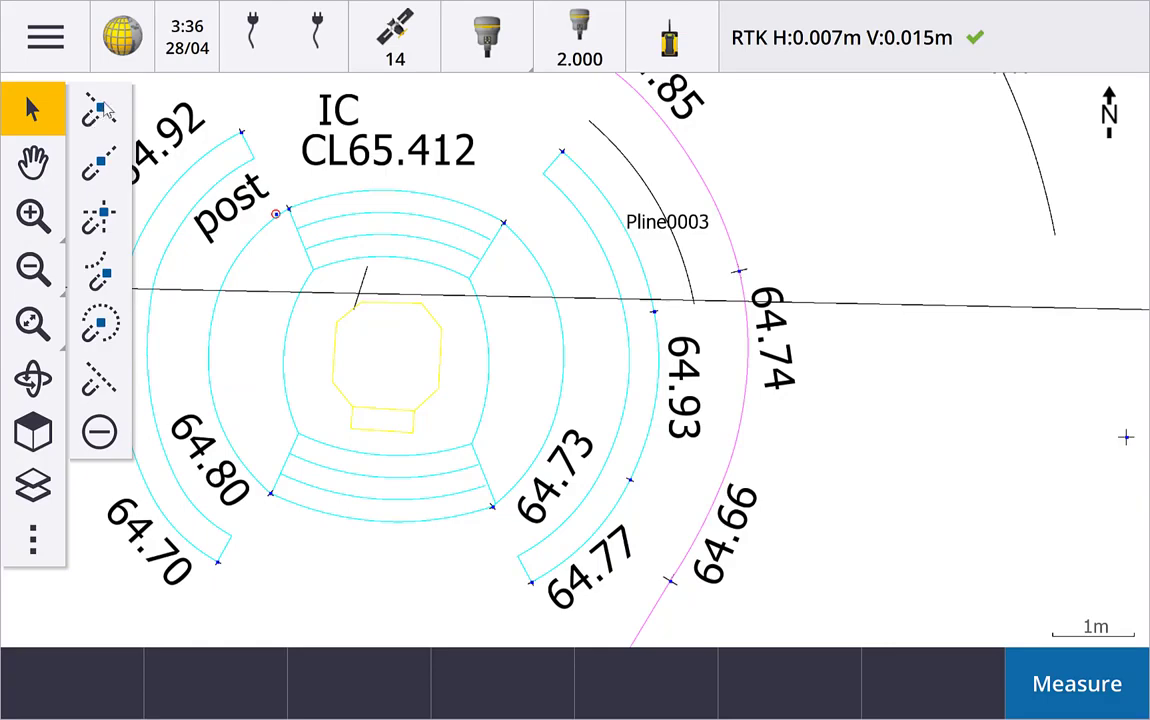
click(98, 101)
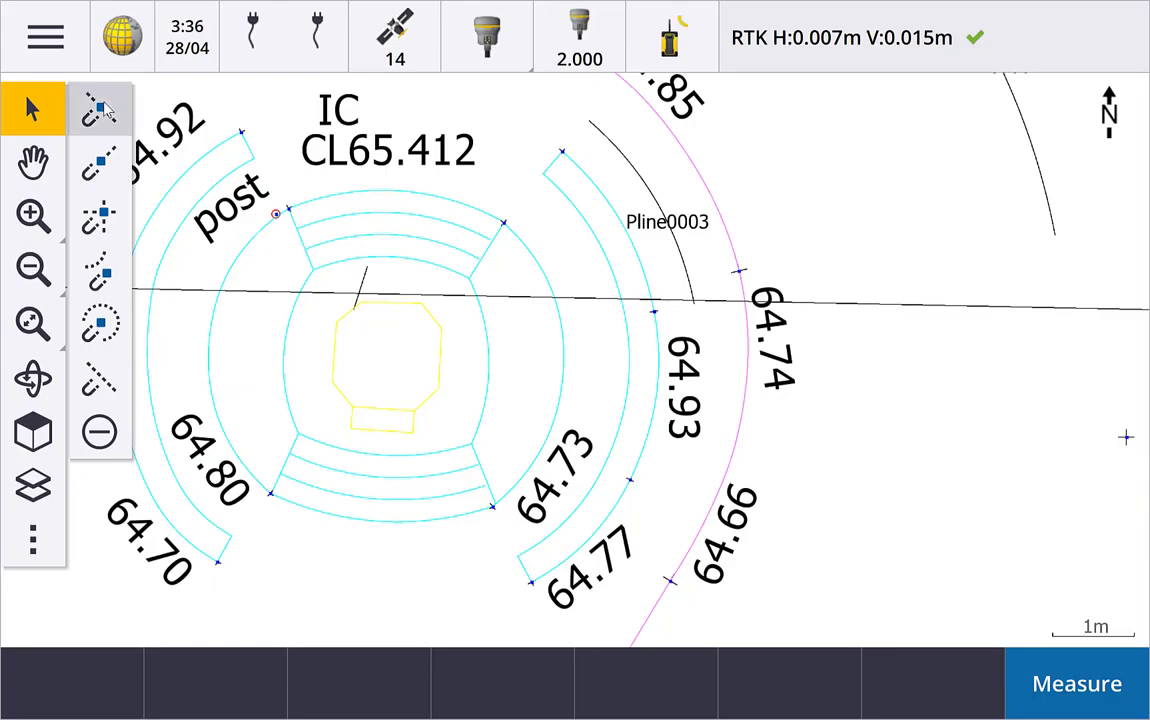
click(331, 203)
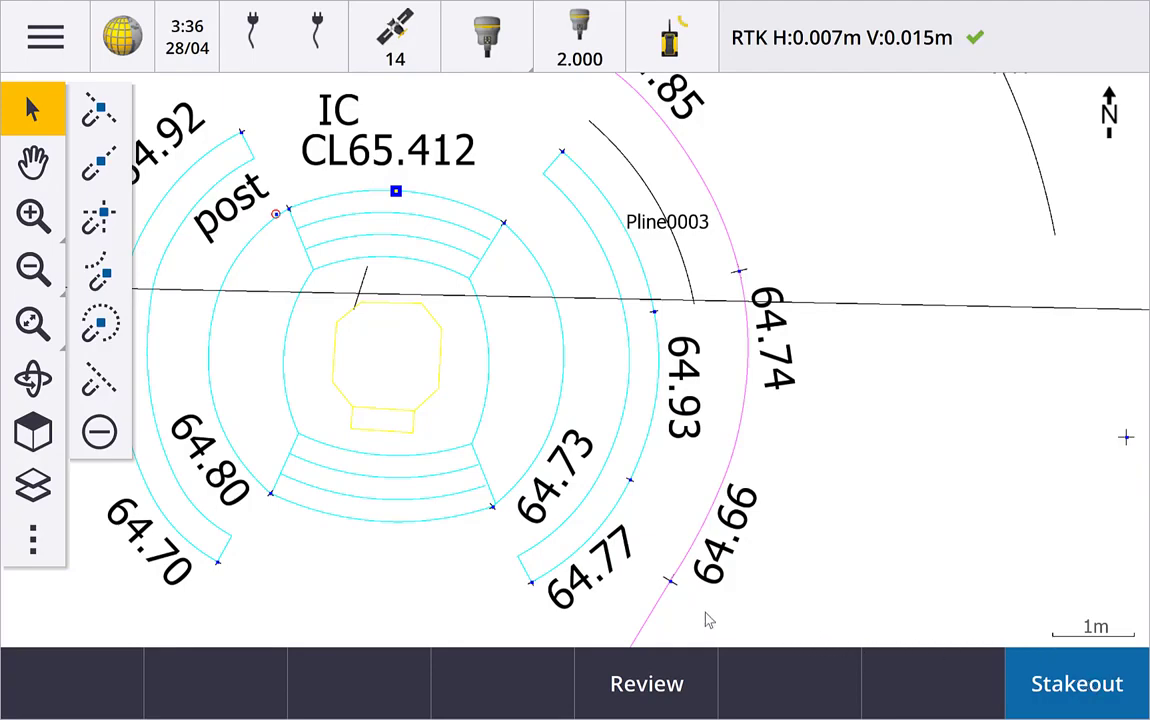
Review snapped point Snap0072, then store it as permanent point 13.
click(678, 686)
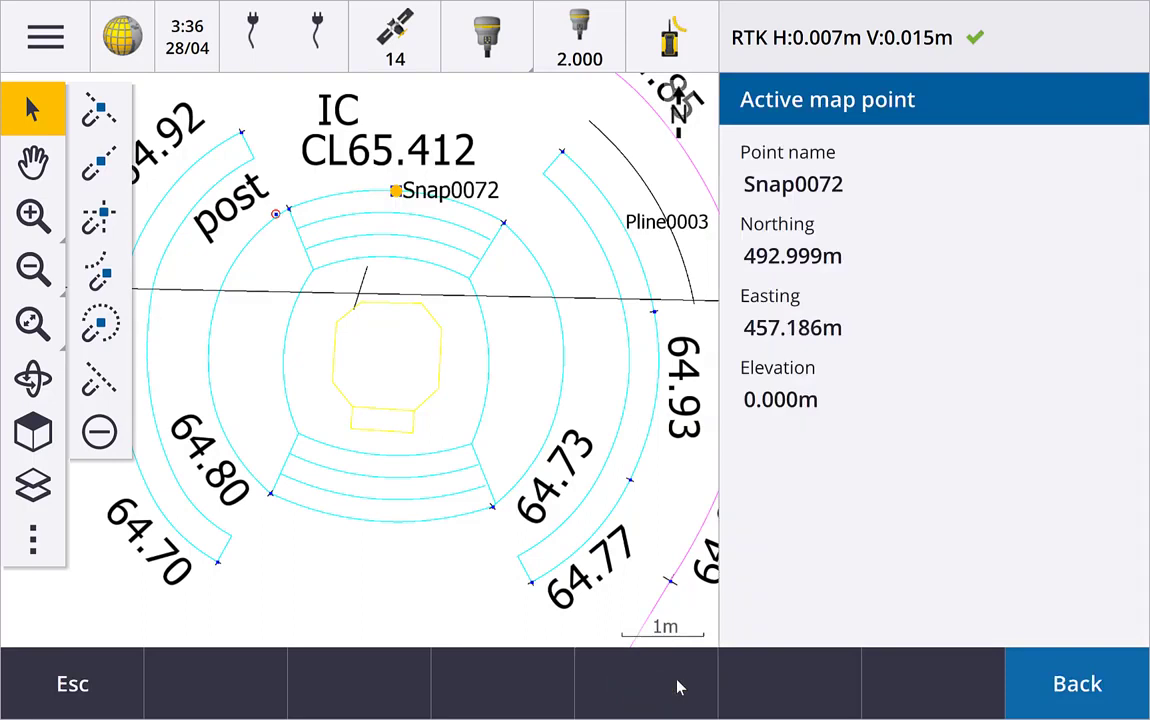
click(678, 686)
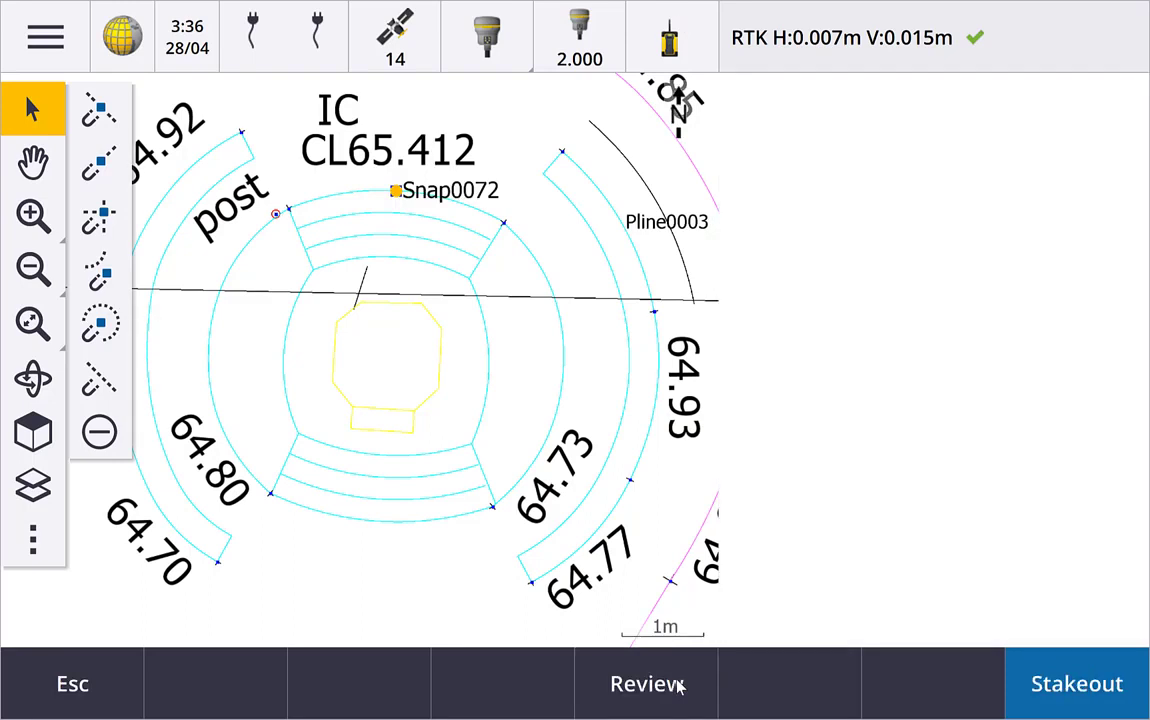
right_click(723, 333)
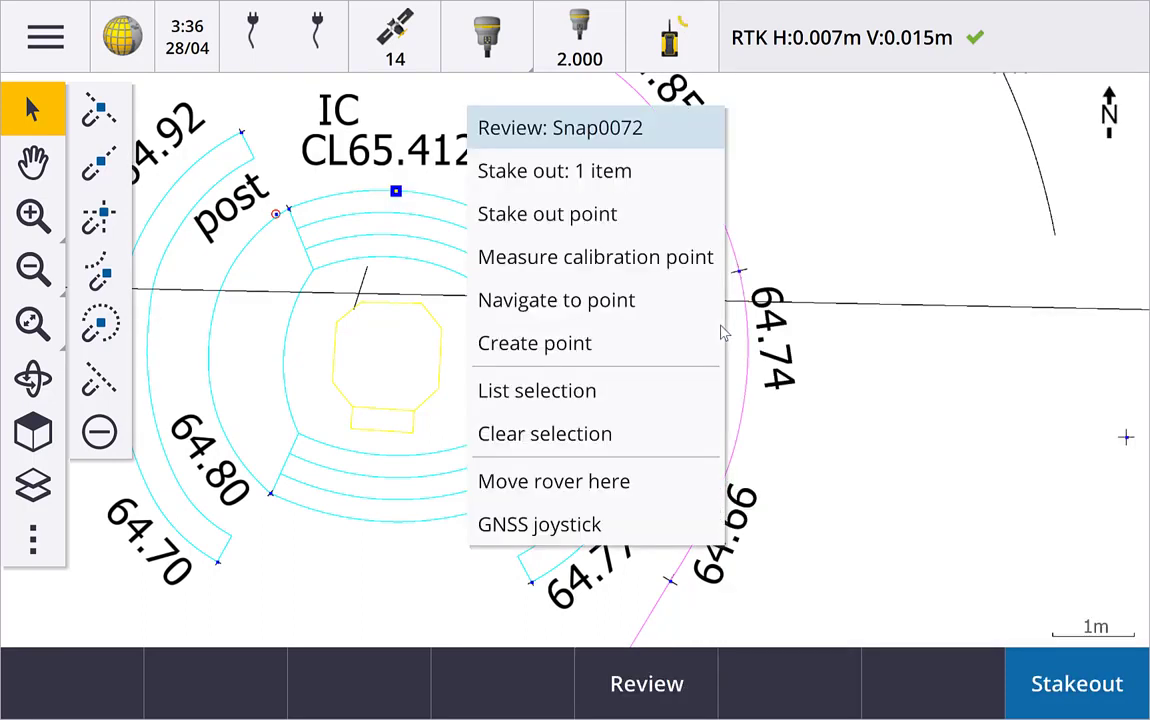
click(562, 343)
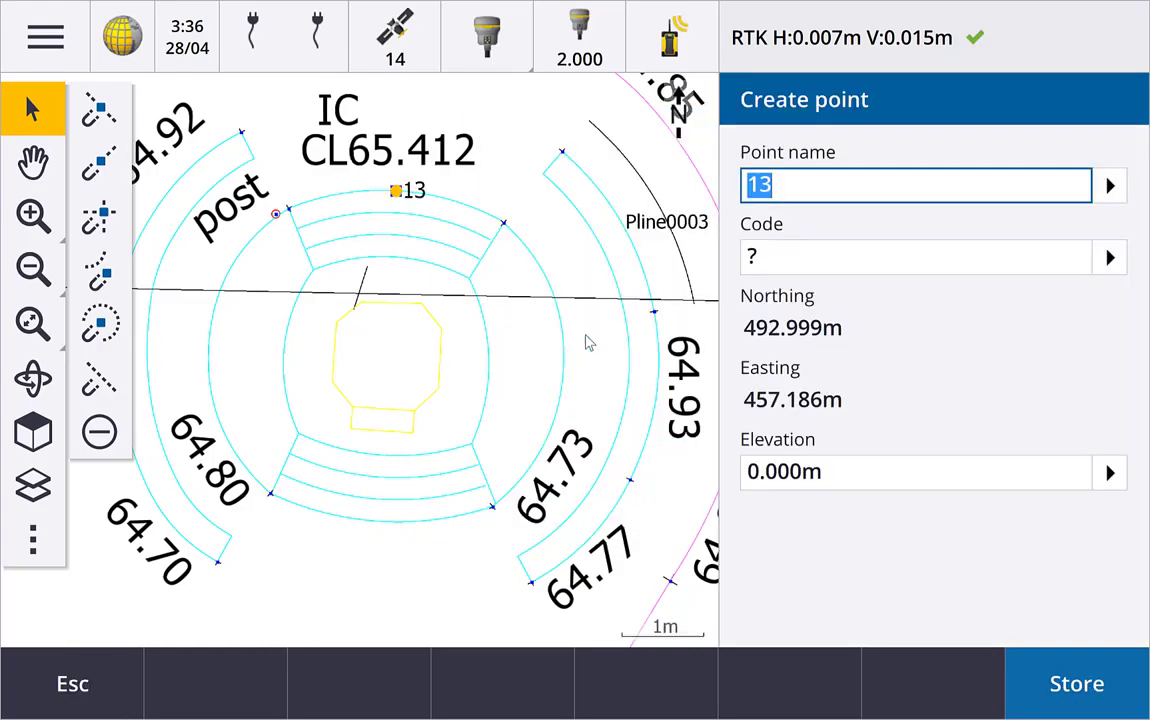
click(1077, 685)
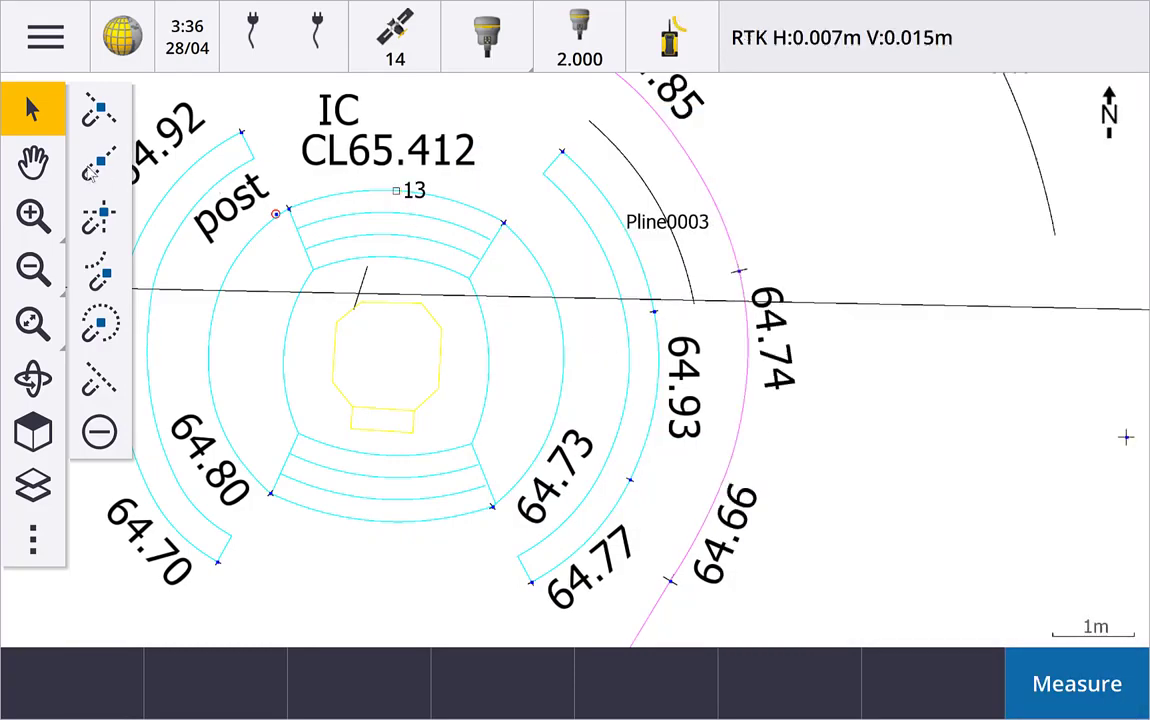
Snap an end point on the upper-left radial line near the 'post' label.
click(78, 155)
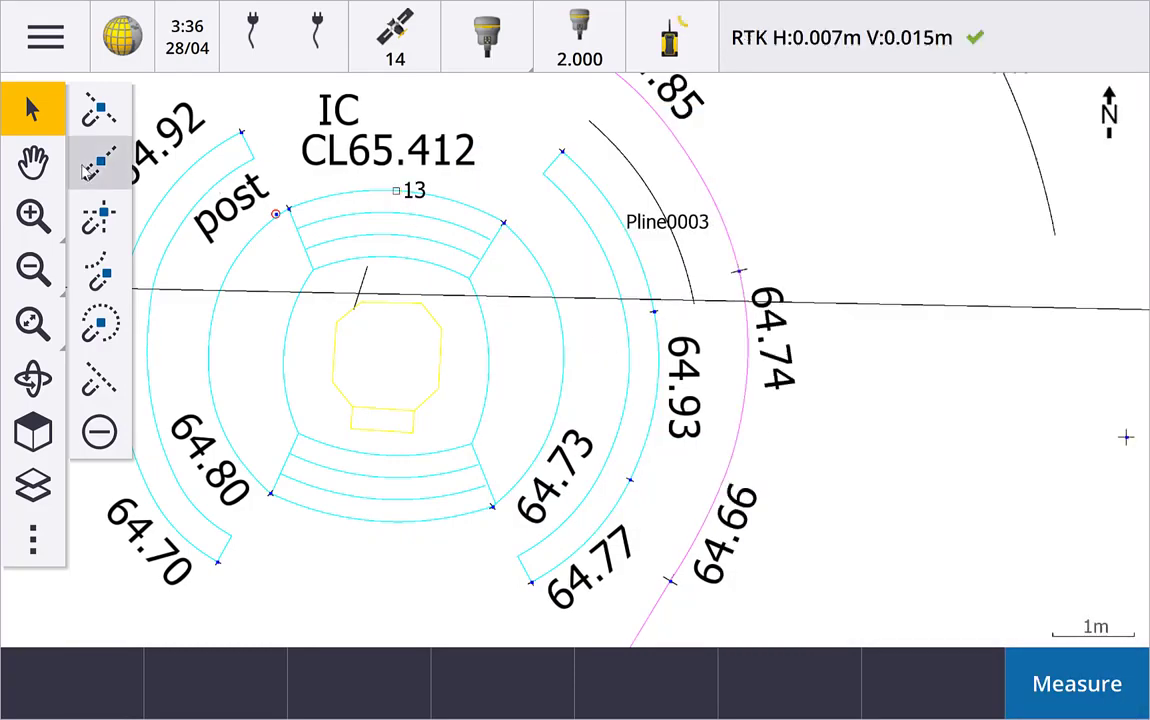
click(330, 226)
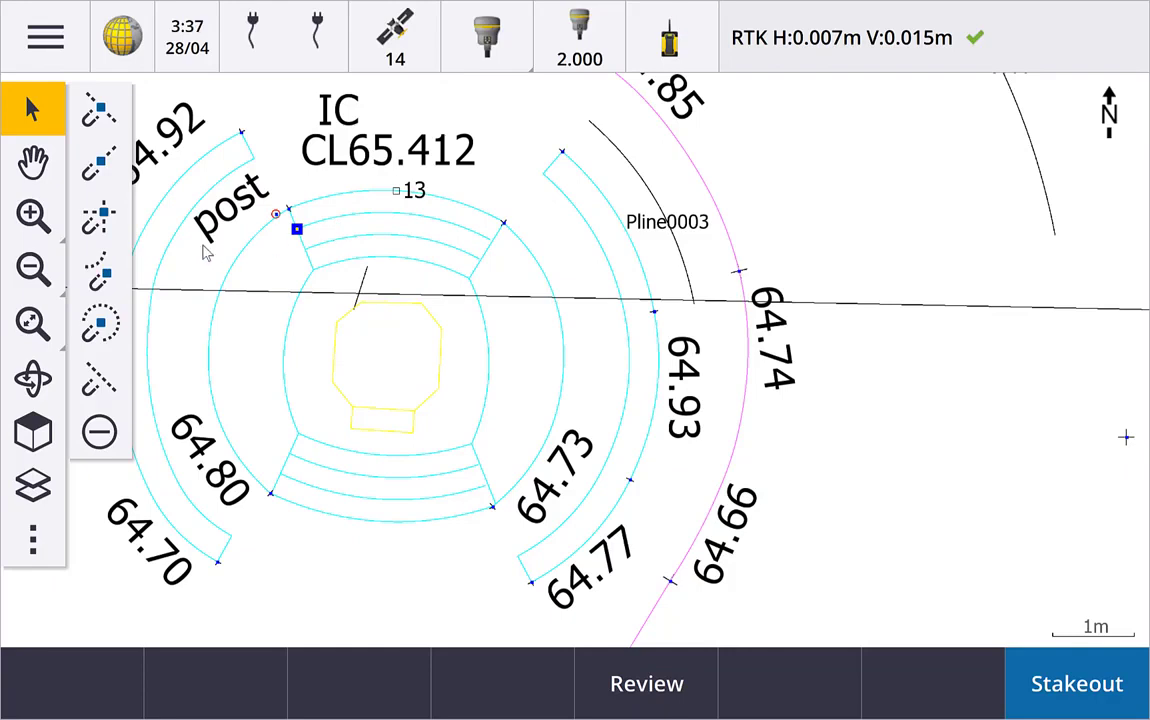
Snap the black lines' crossing and the projected top-right corner of the yellow outline.
click(108, 220)
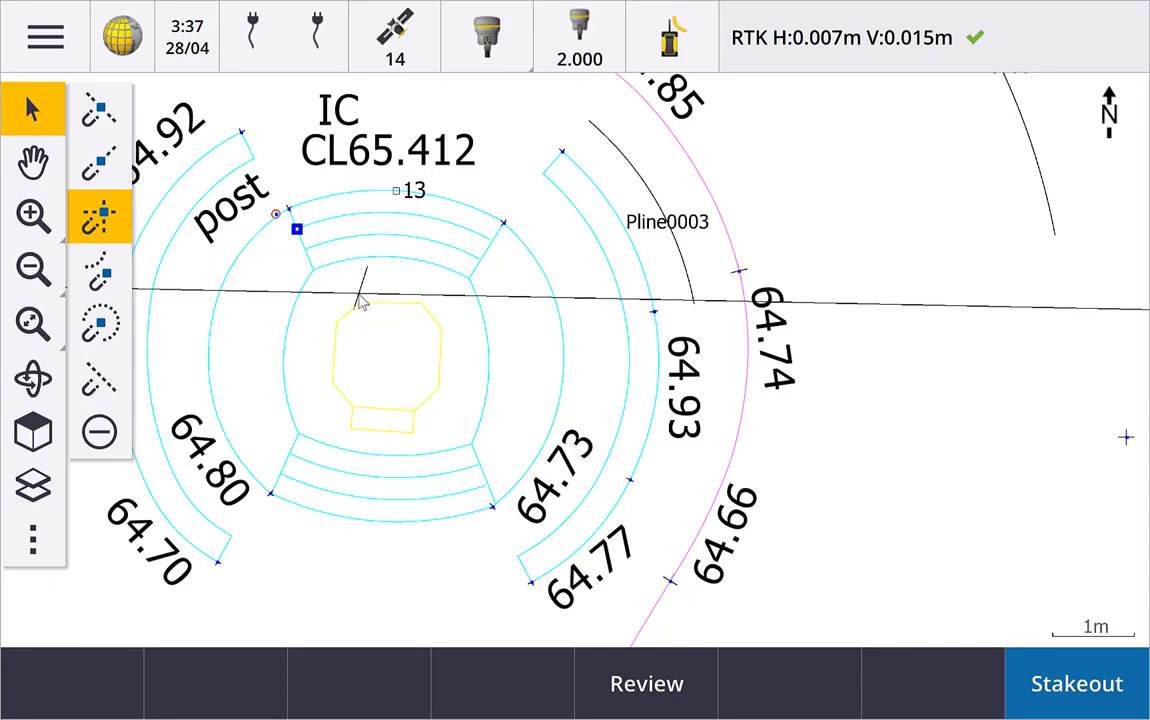
click(360, 298)
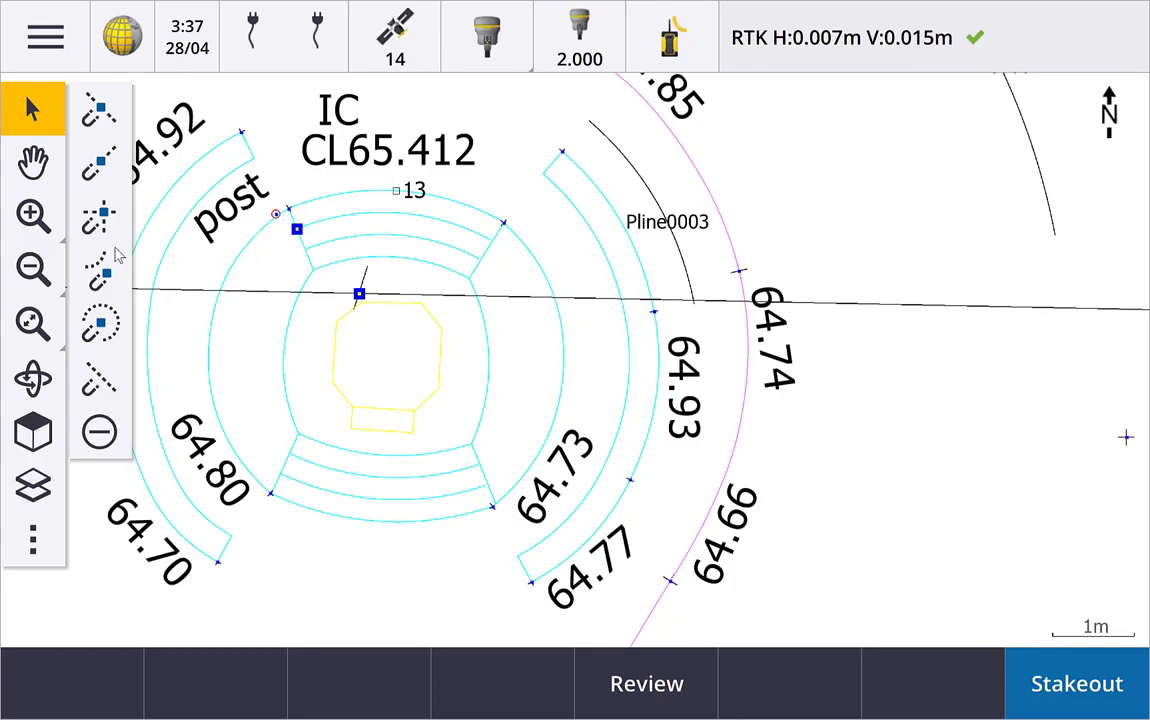
click(101, 218)
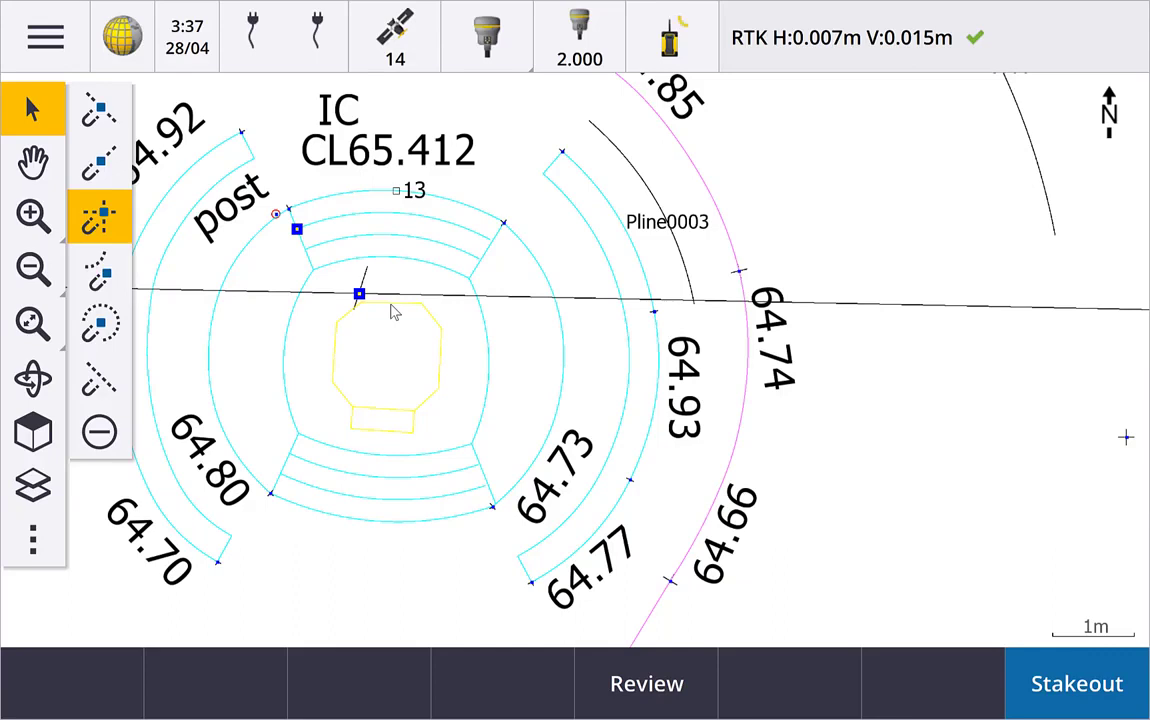
click(393, 302)
click(443, 347)
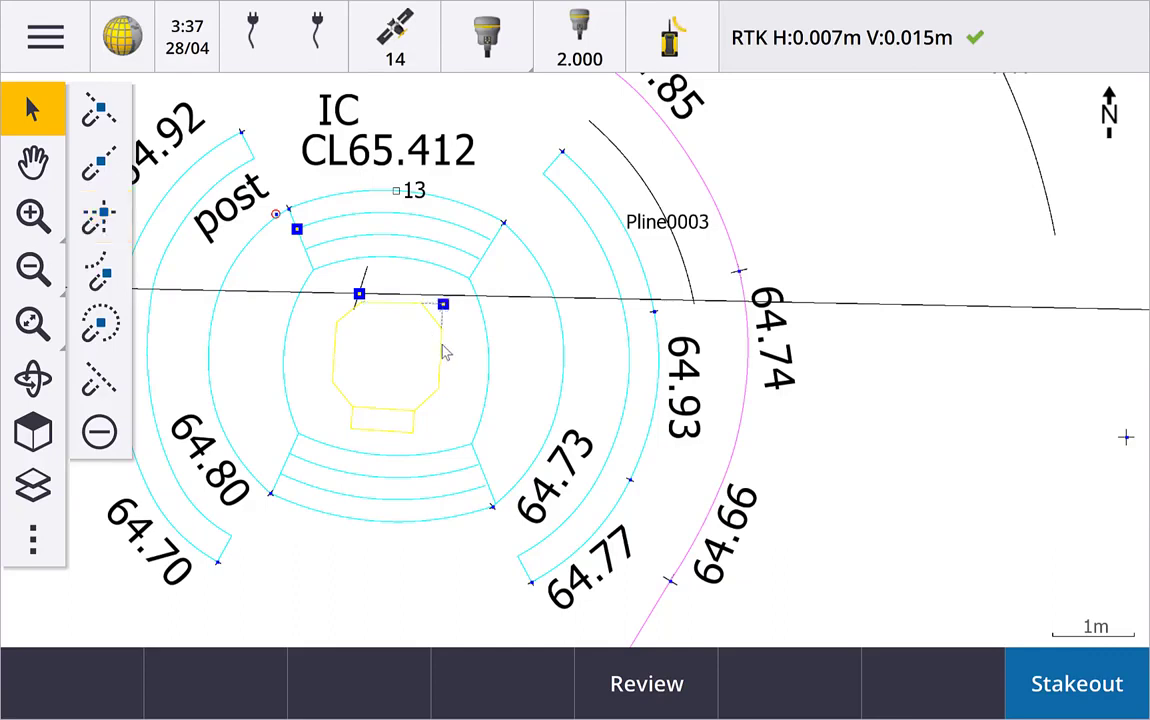
scroll(445, 352, up, 3)
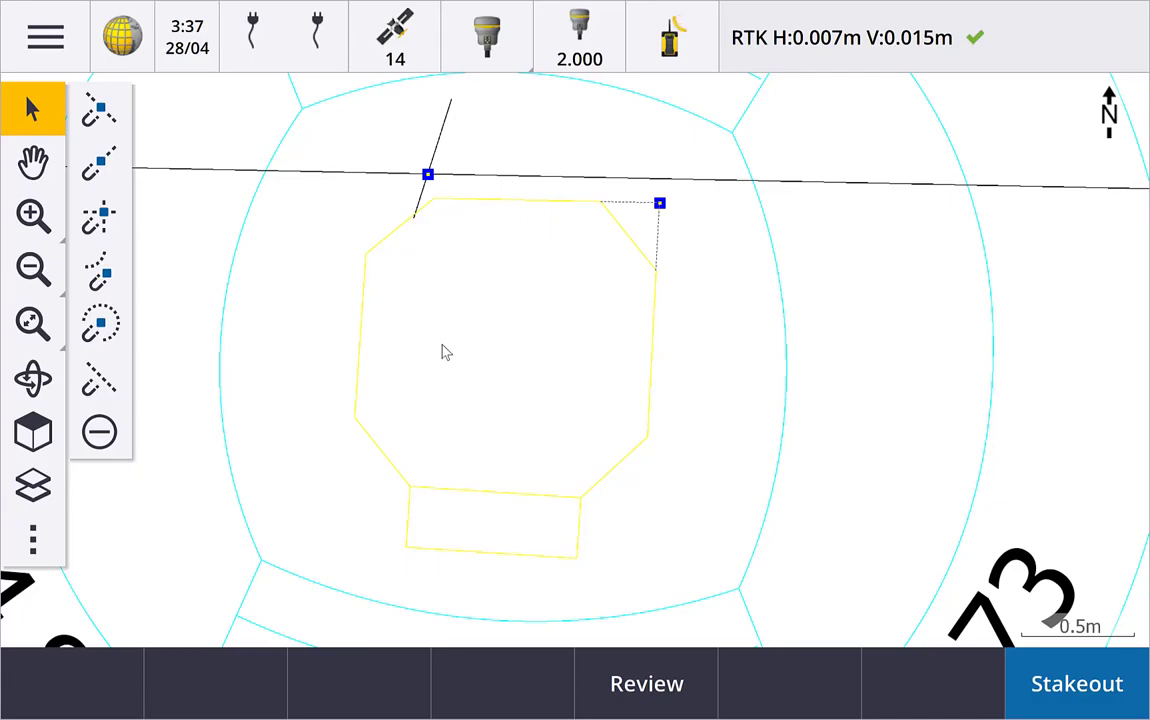
scroll(446, 352, down, 3)
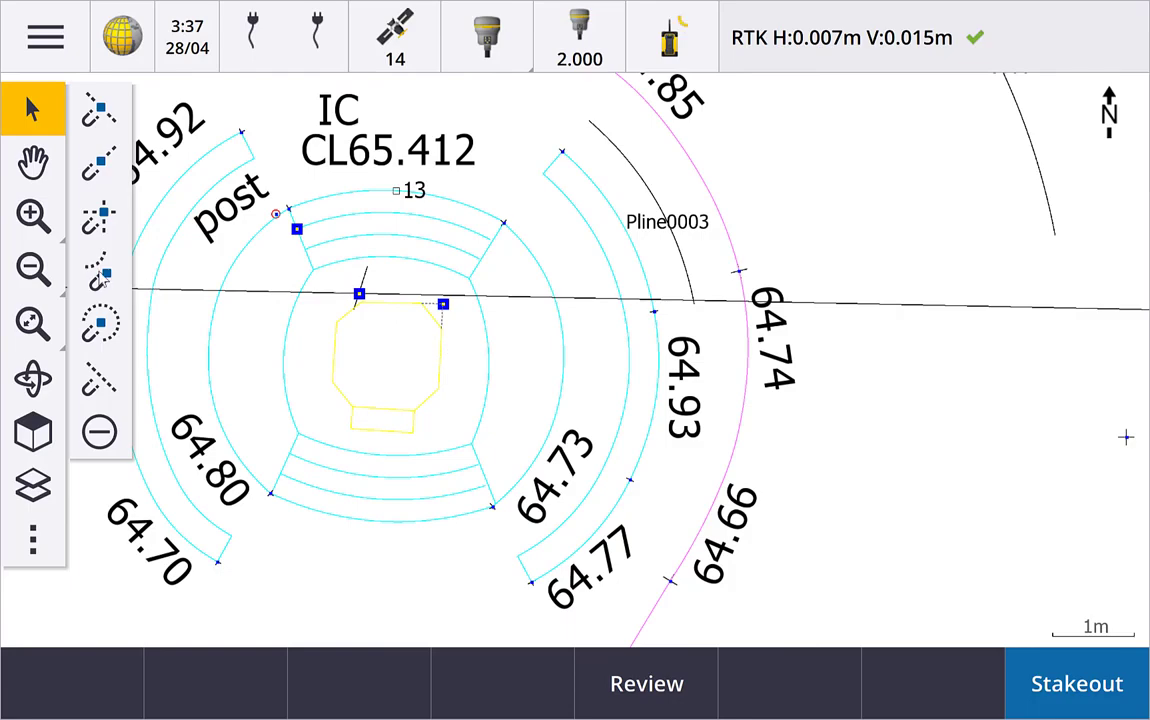
Snap the PI point where the inner left cyan arc's tangents meet.
click(100, 270)
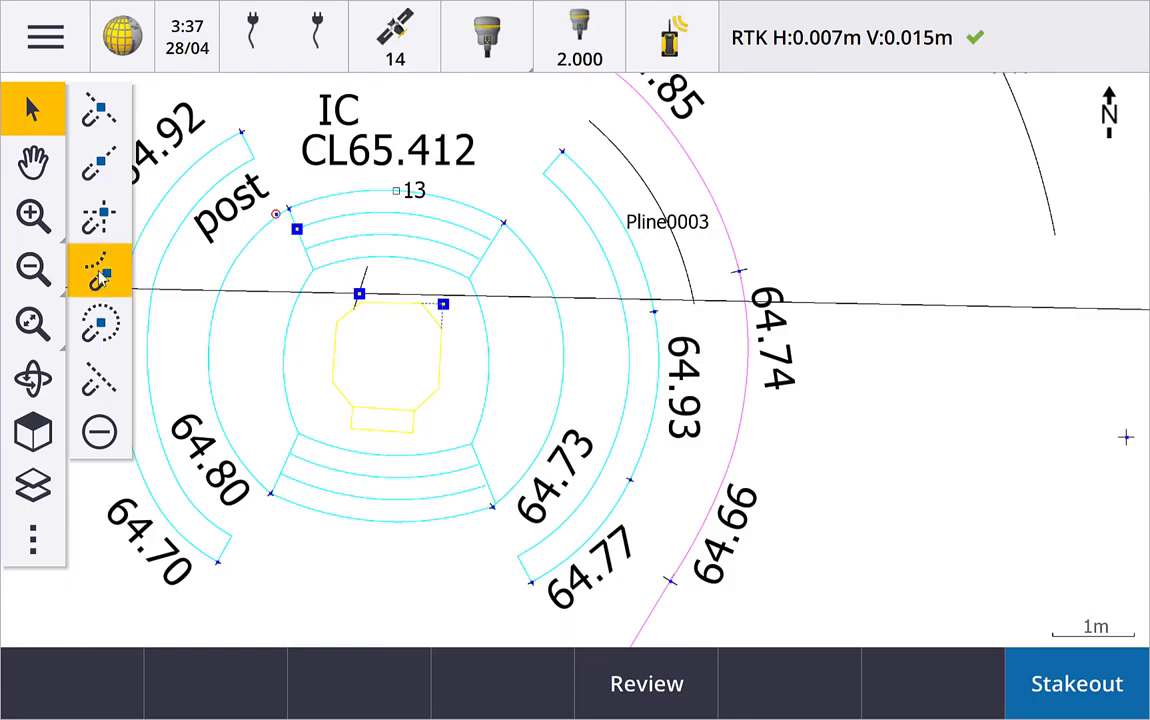
click(285, 339)
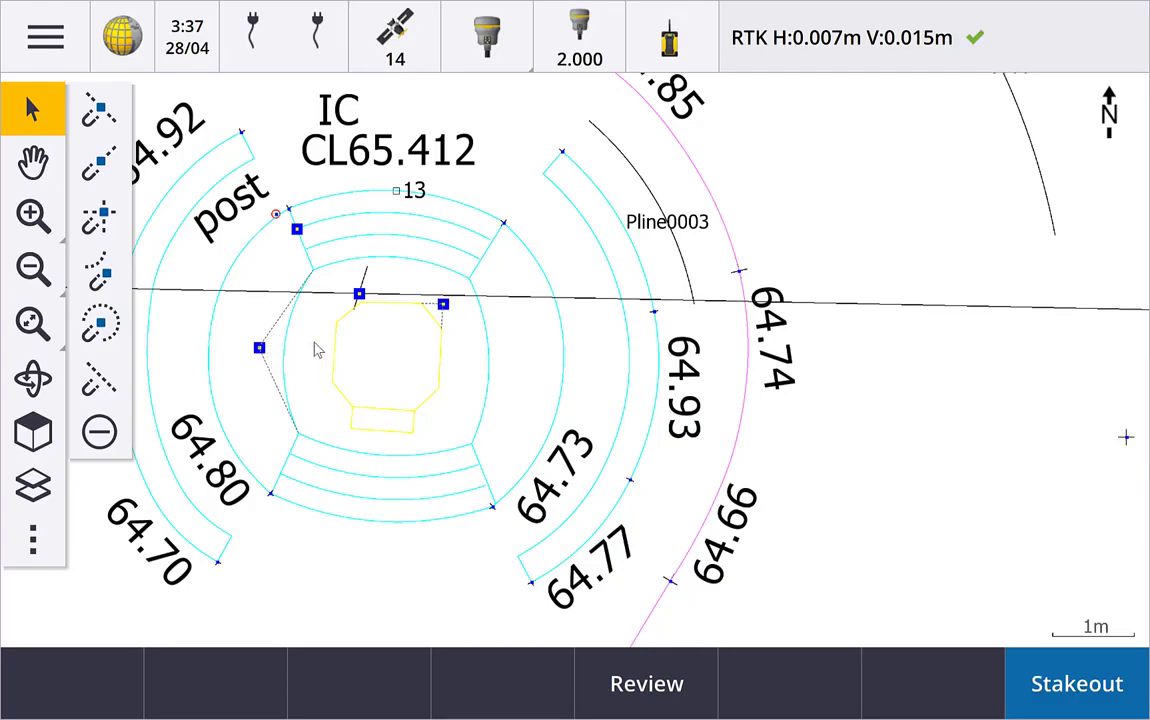
click(101, 326)
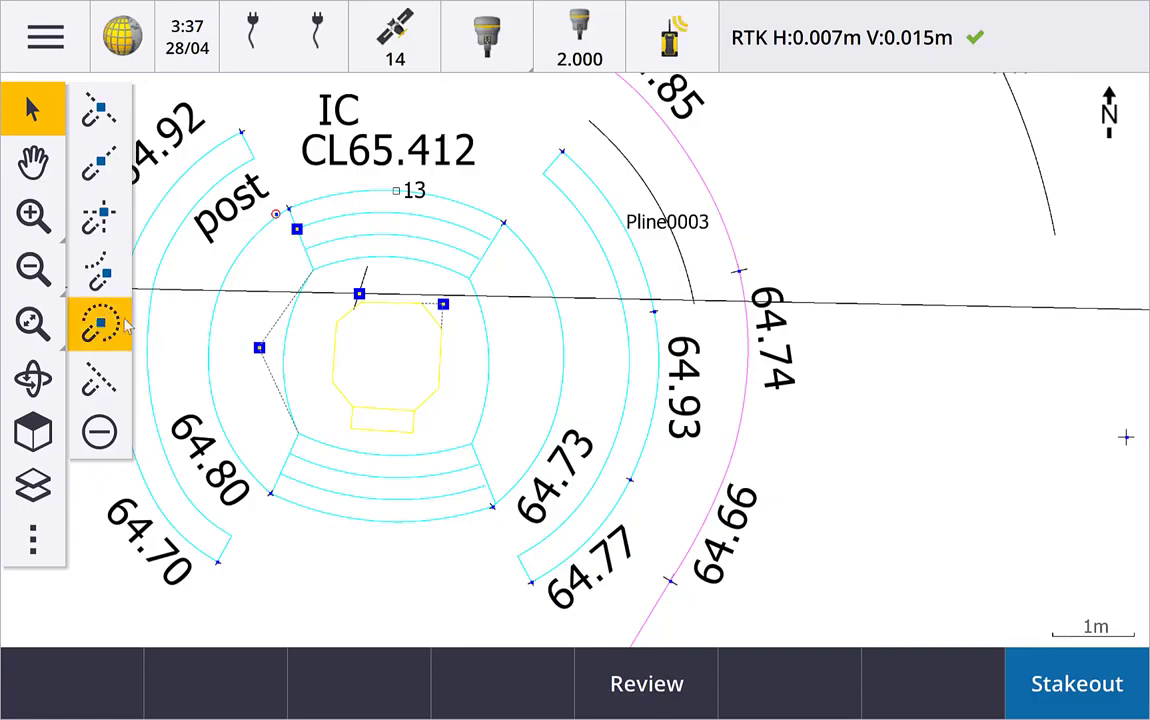
Snap centre points of two curves, including the right-hand cyan arc.
click(288, 358)
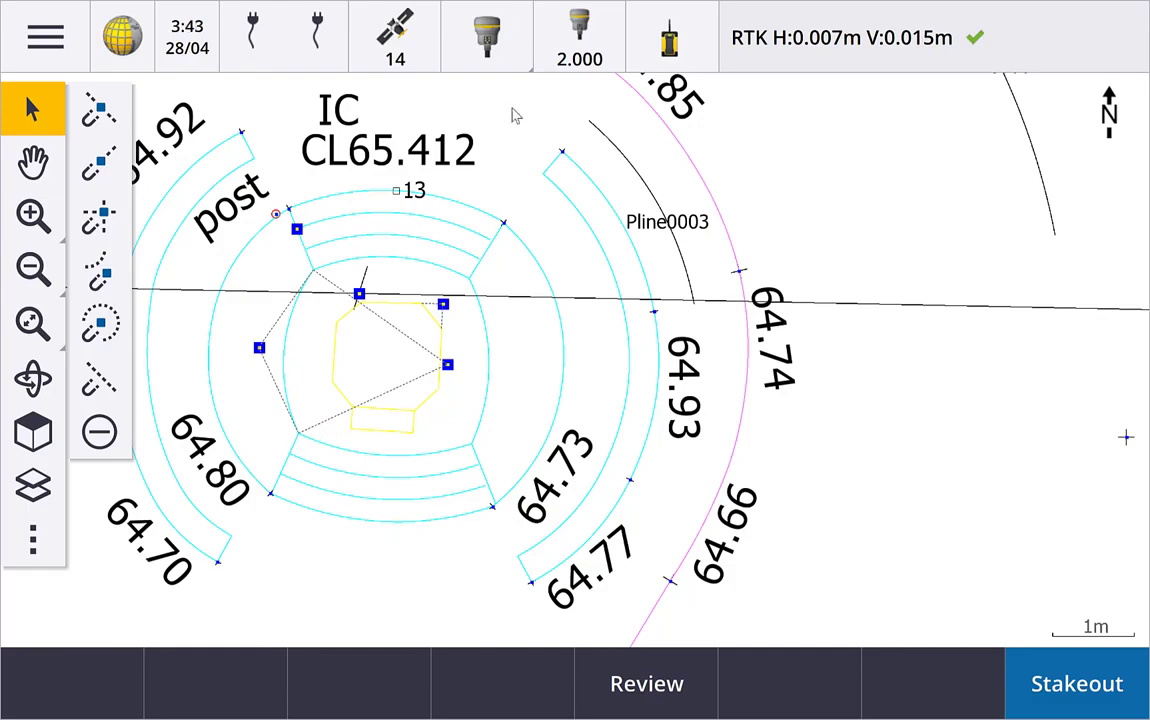
click(100, 320)
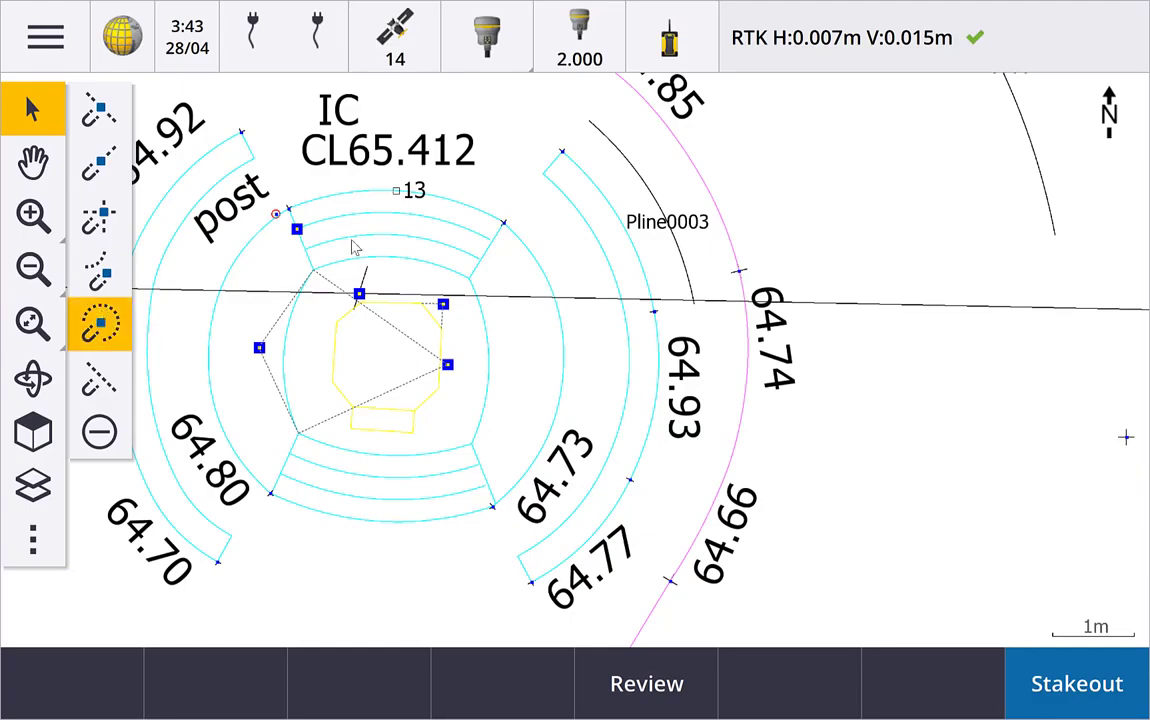
click(617, 283)
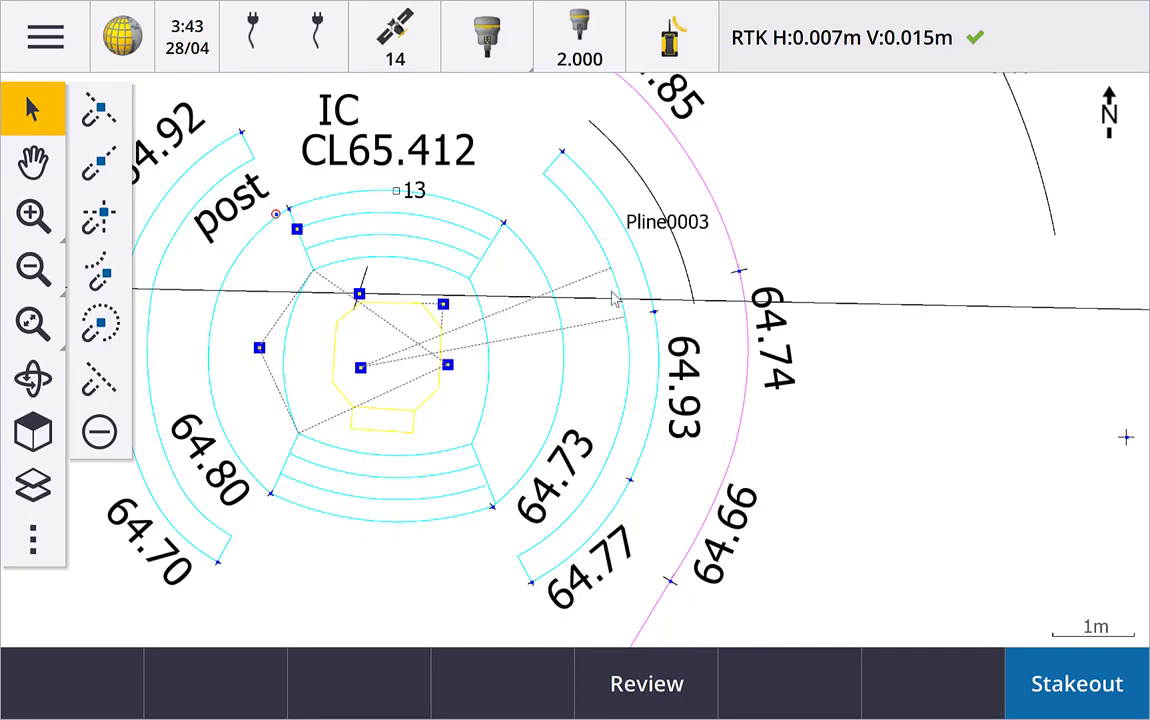
Snap a point onto the inner cyan ring just below the yellow outline.
click(102, 384)
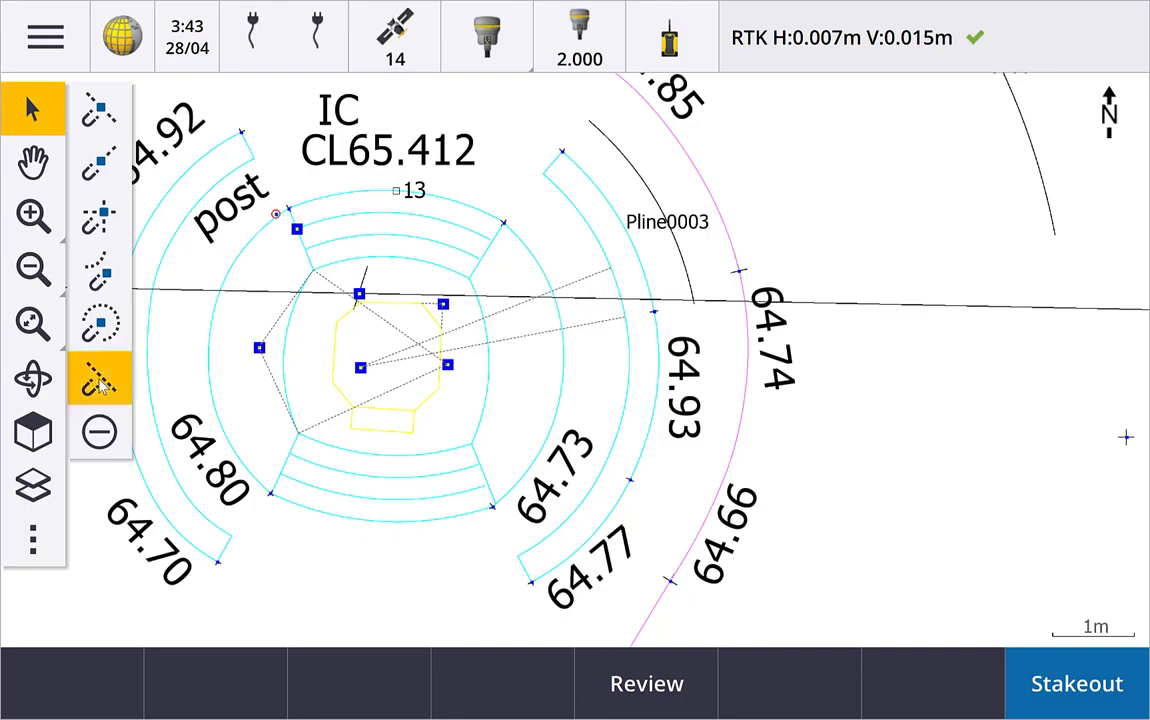
click(360, 461)
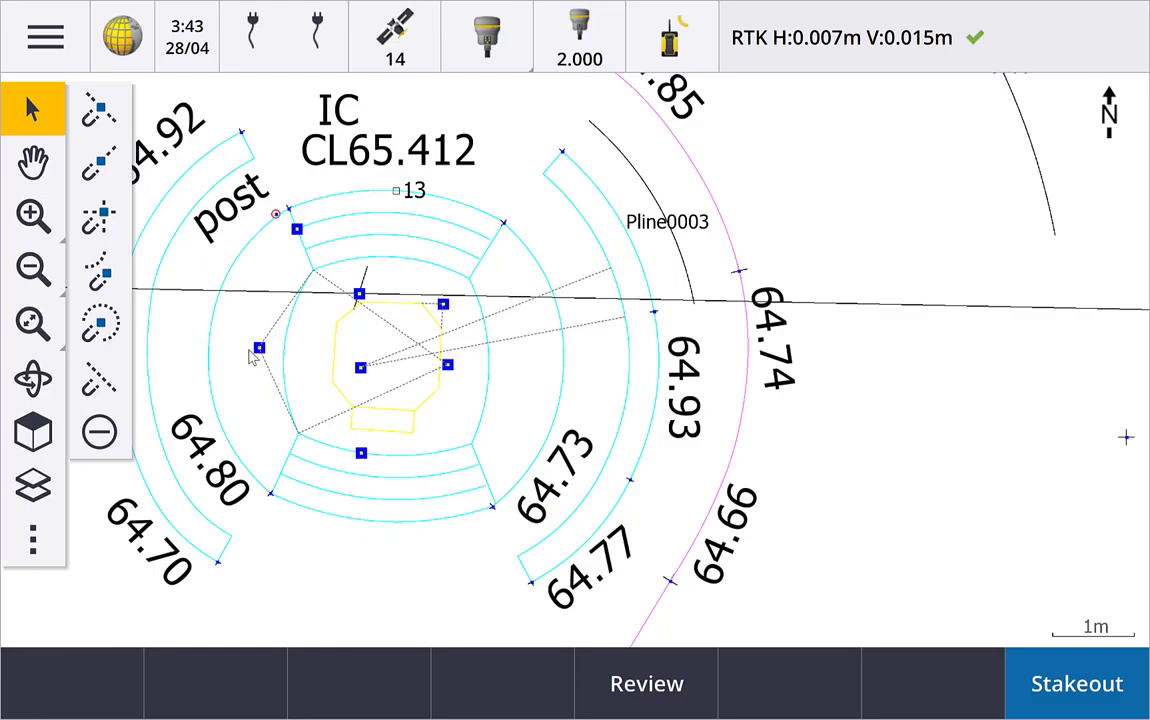
Clear earlier picks and snap a point partway along the inner left cyan arc.
click(86, 440)
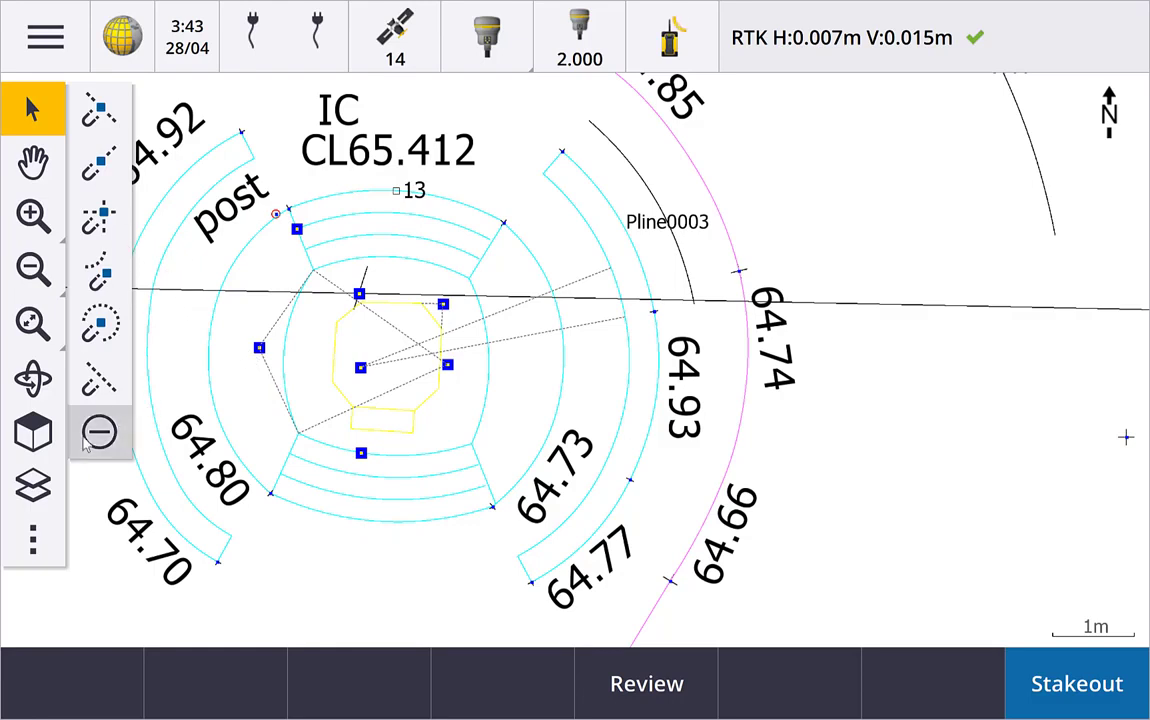
click(92, 378)
click(284, 373)
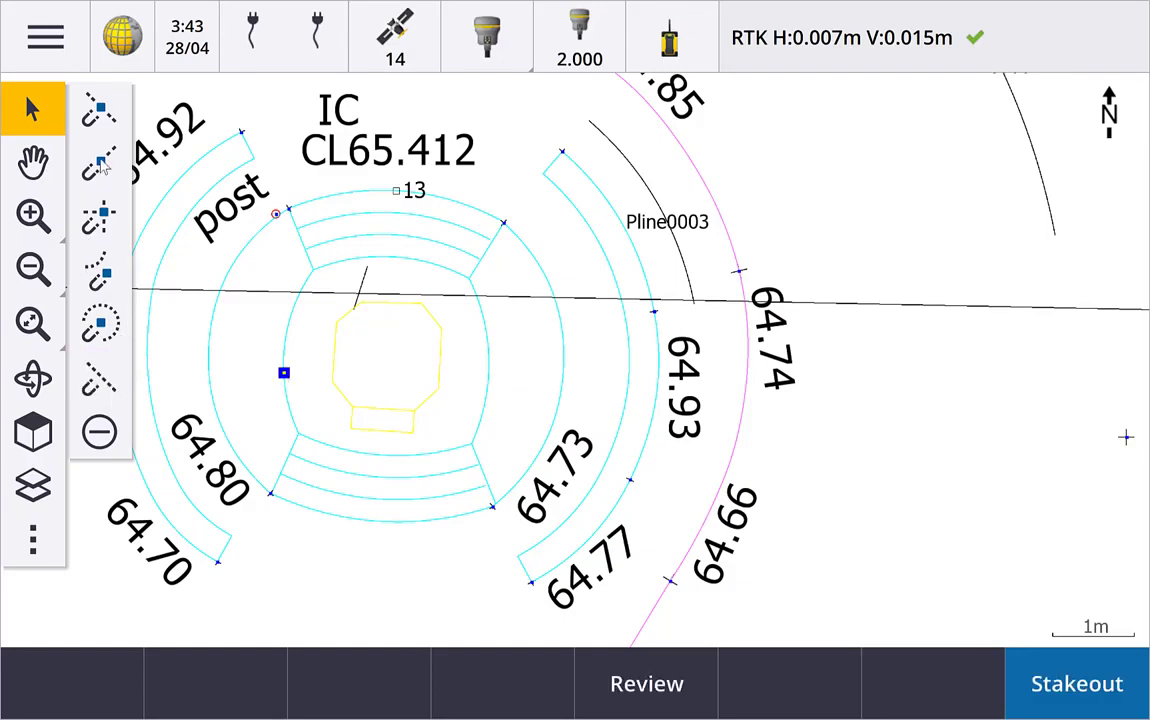
Snap points at the upper and lower ends of the inner left arc.
click(102, 165)
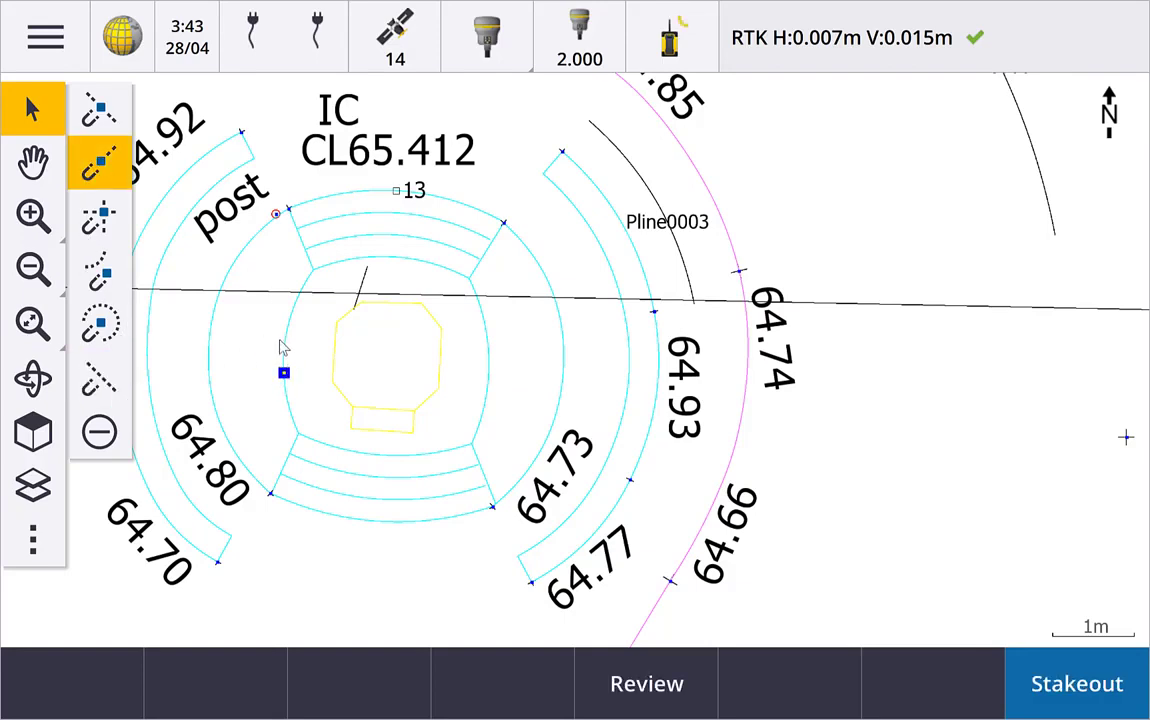
click(313, 270)
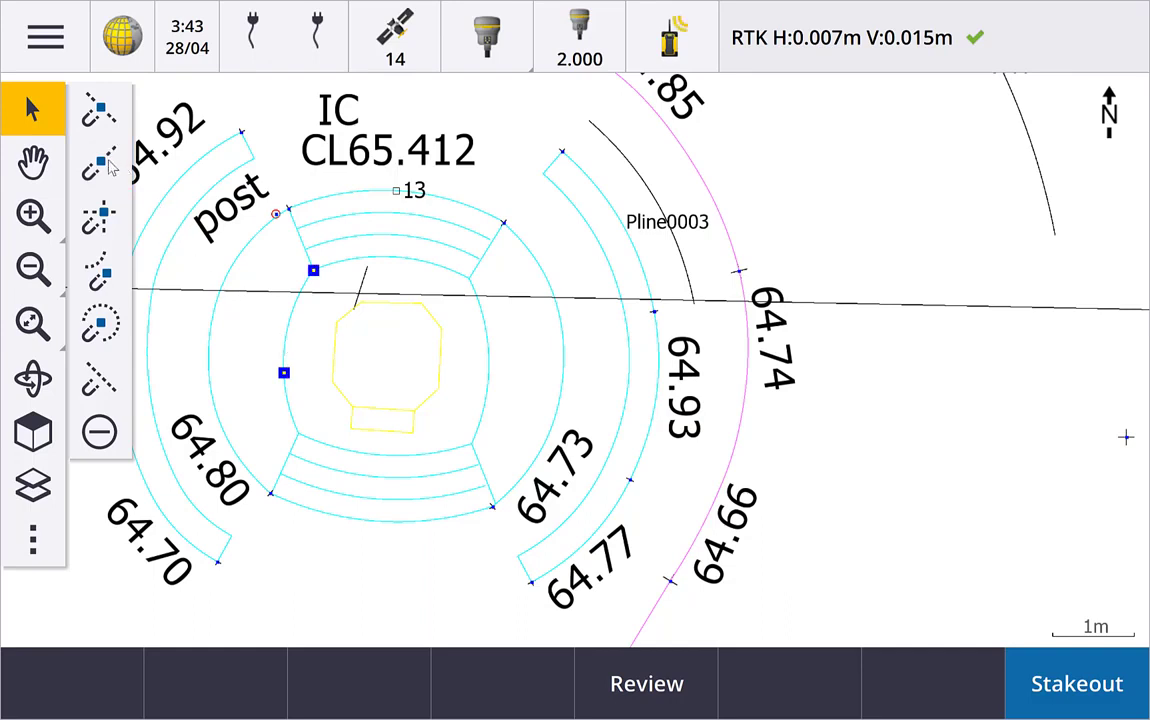
click(104, 166)
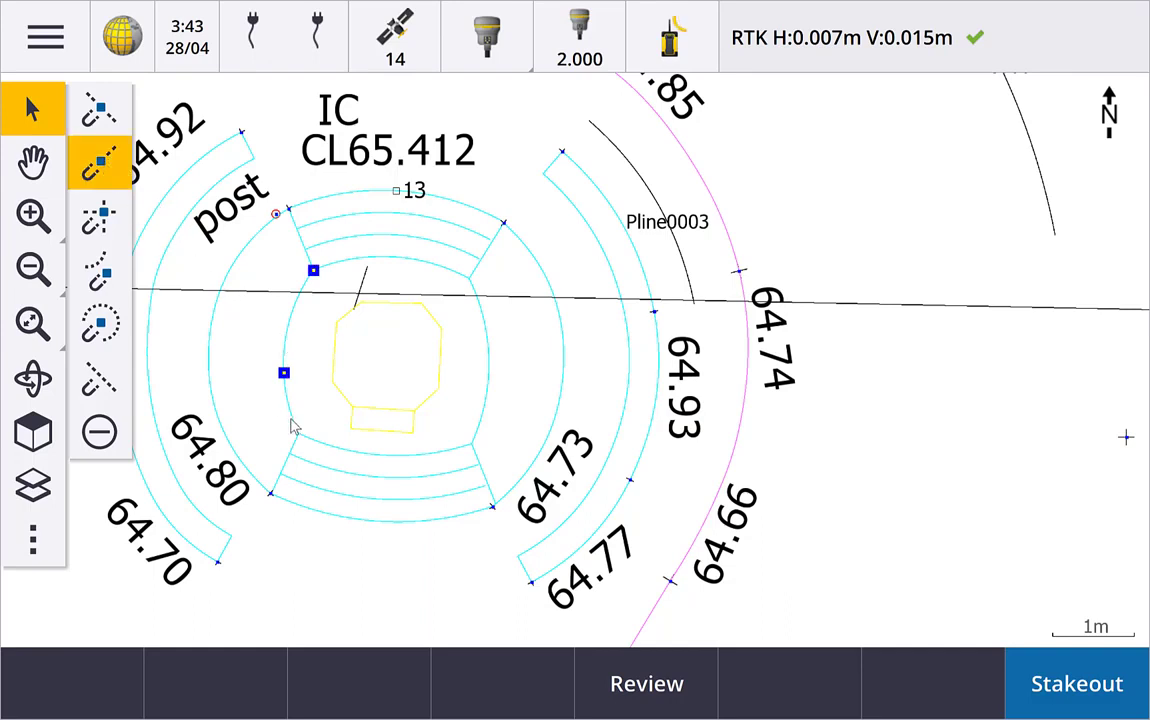
click(291, 420)
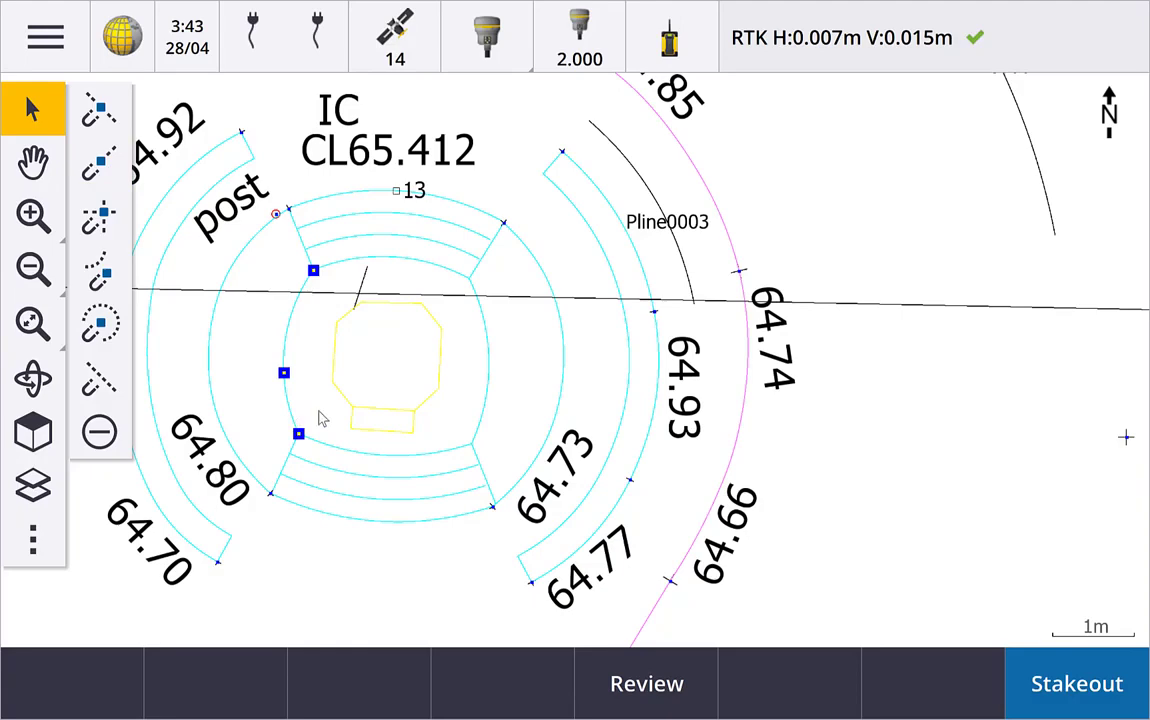
Key in a three-point arc through Snap0082–0084 and store it as Arc0005 (radius 2.008 m).
right_click(320, 420)
click(405, 256)
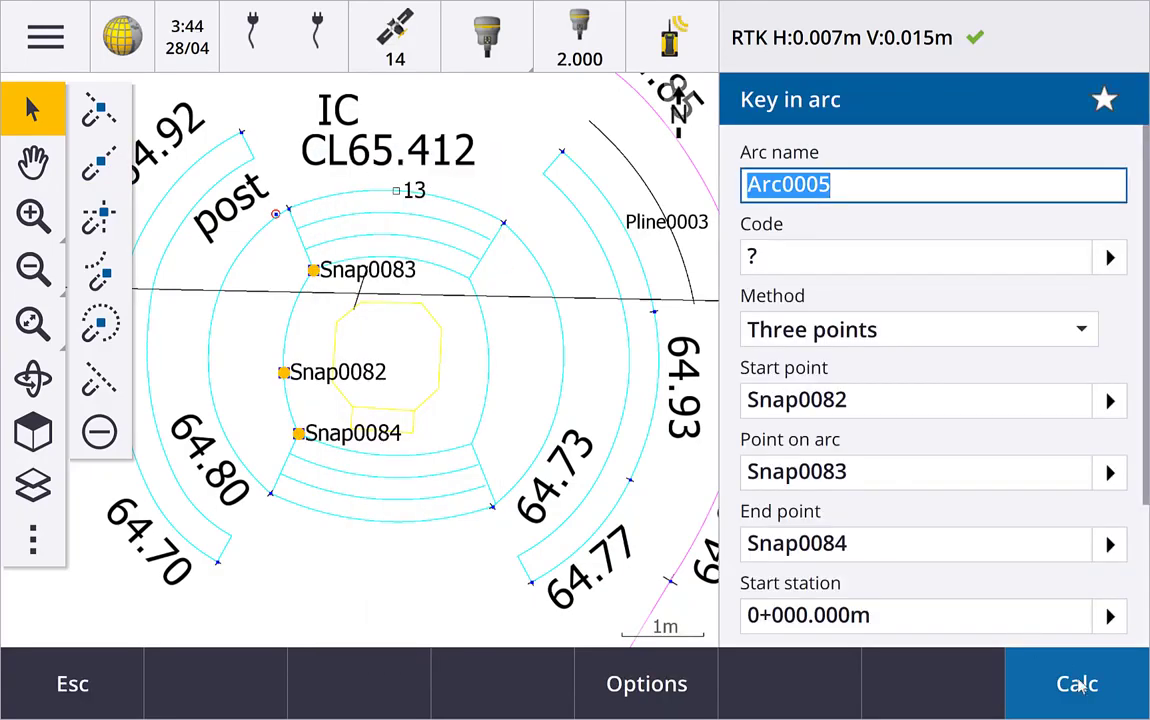
click(1078, 684)
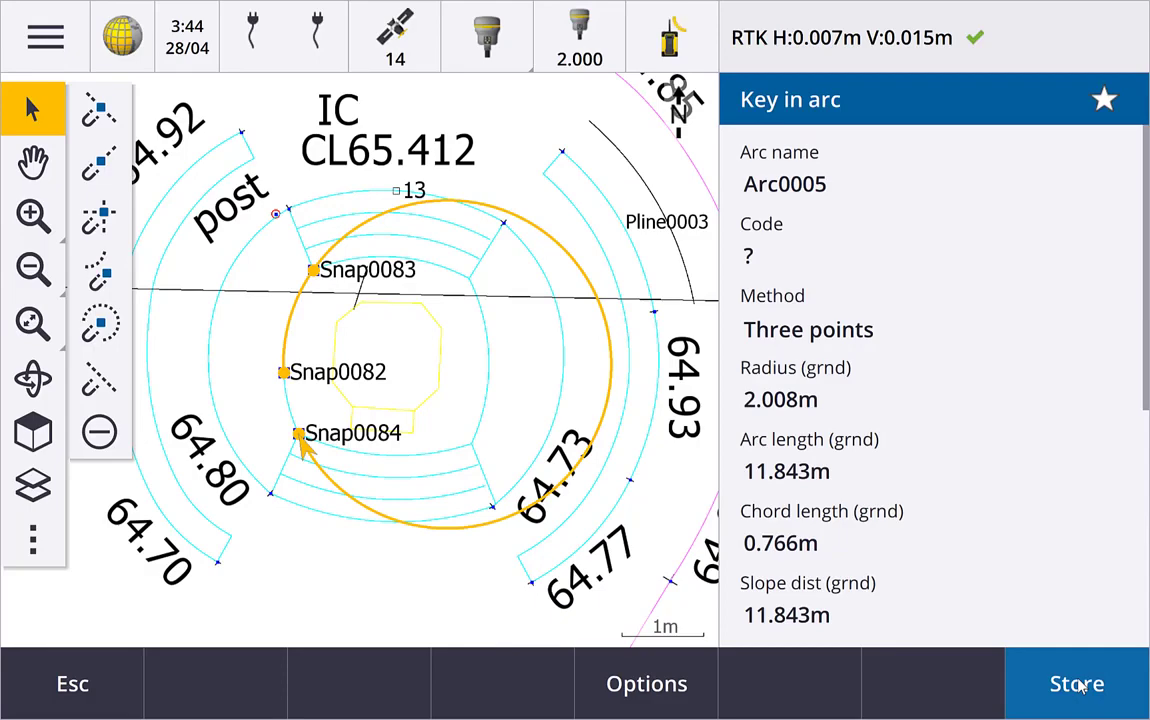
click(1078, 684)
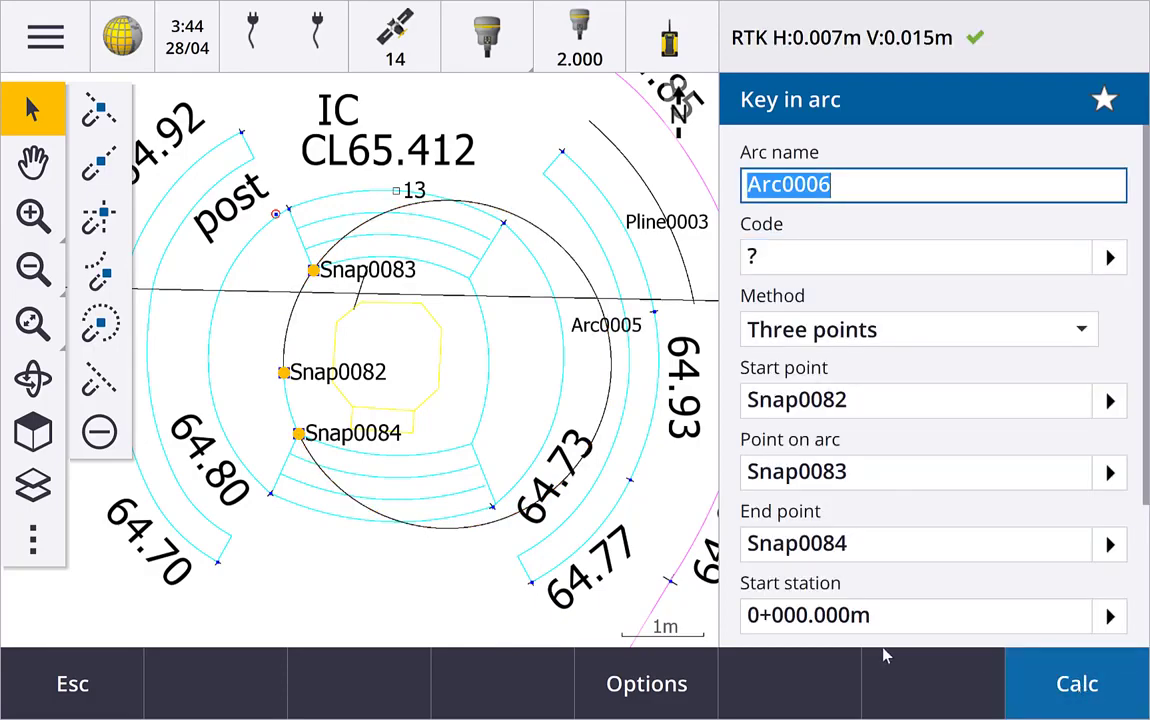
click(120, 678)
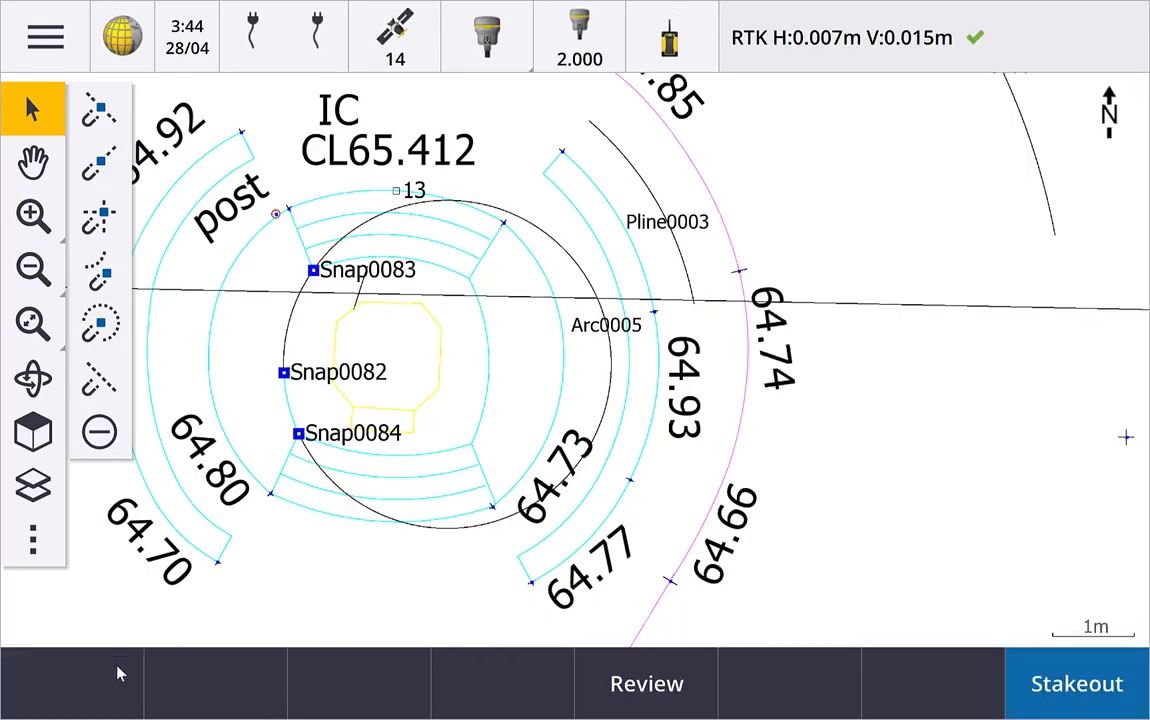
Clear the three picked snap points and turn centre snapping back on.
click(100, 436)
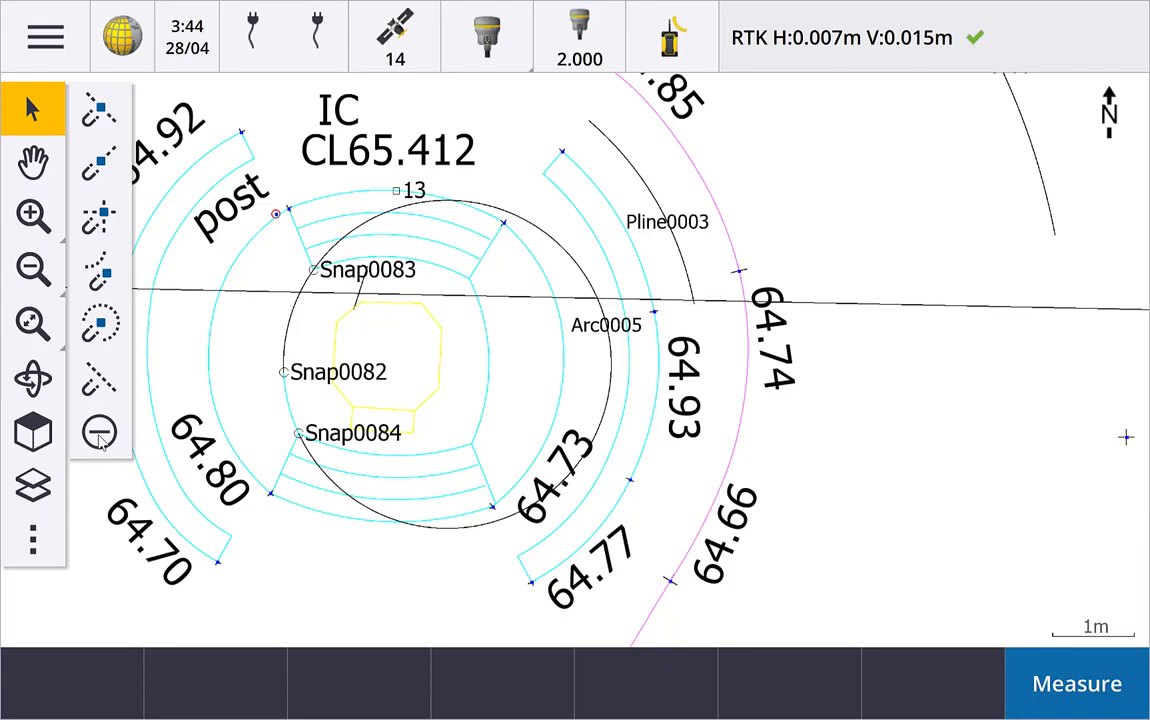
click(98, 310)
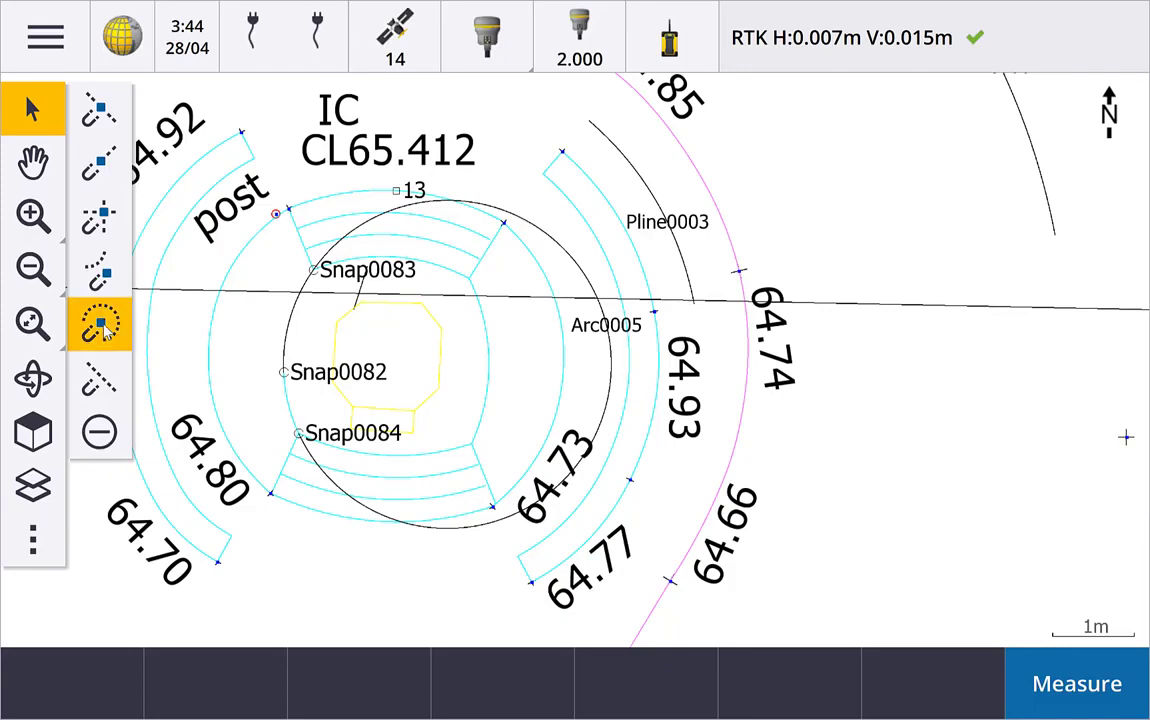
Snap two arc centre points inside the yellow outline, re-enabling Snap to centre between them.
click(563, 377)
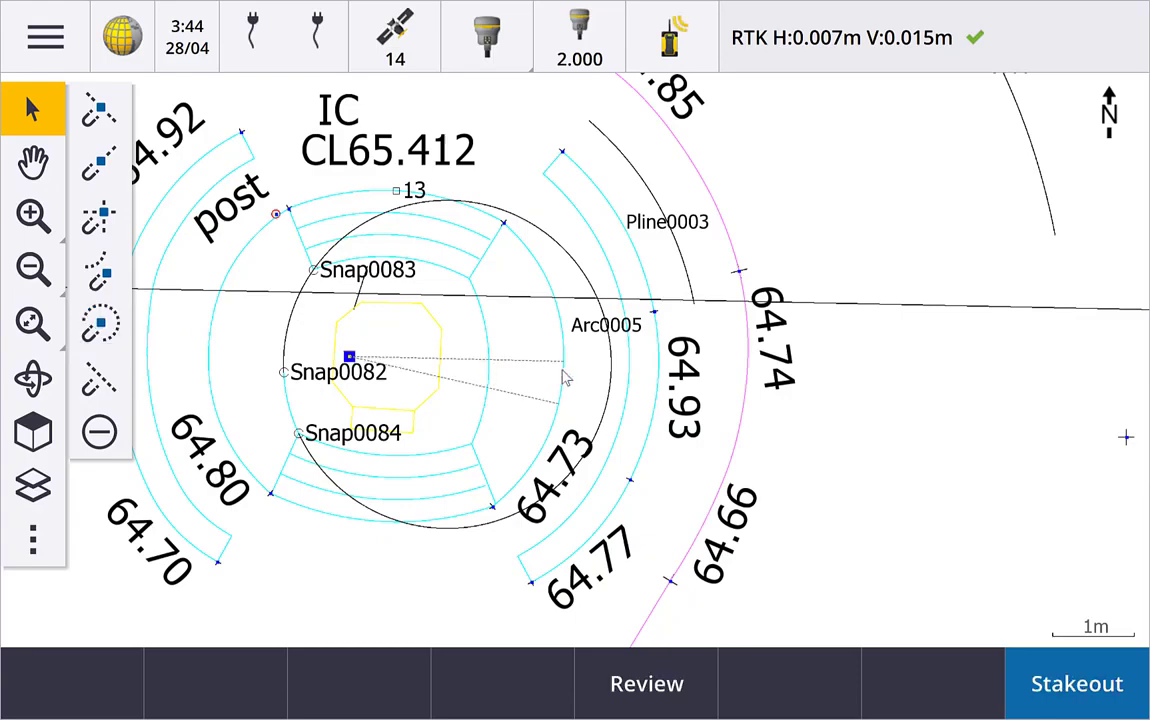
click(101, 305)
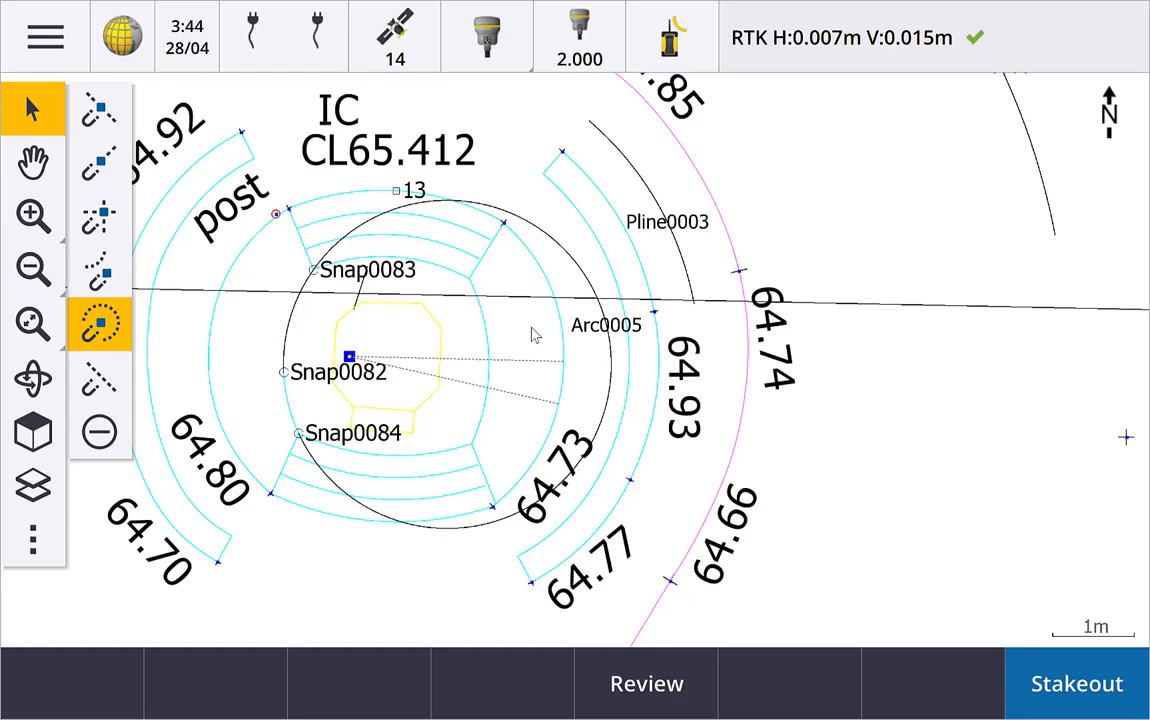
click(545, 280)
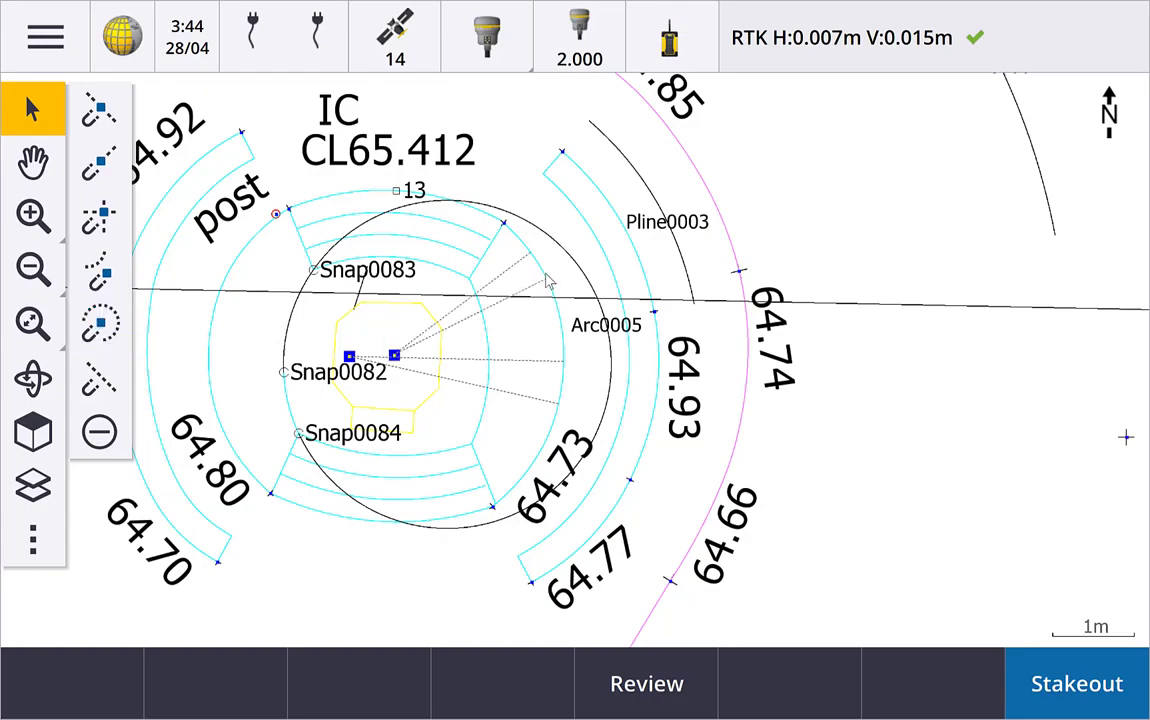